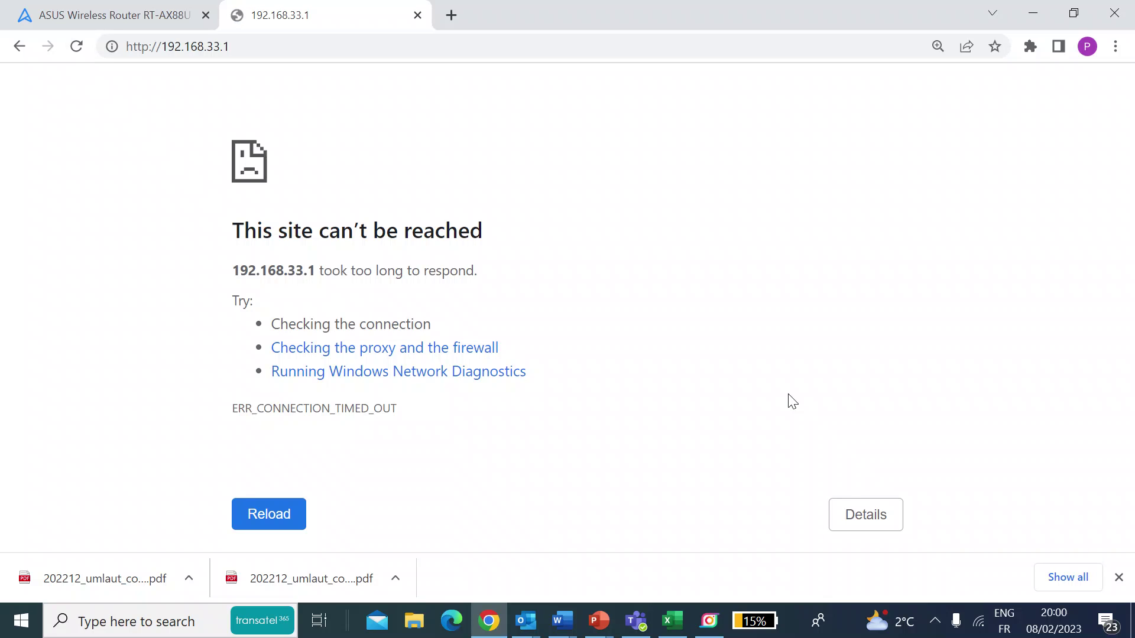
Step: Join the laptop to the Shelly's open shellyem-A4E57CBAEC01 Wi-Fi network
key(F5)
click(979, 631)
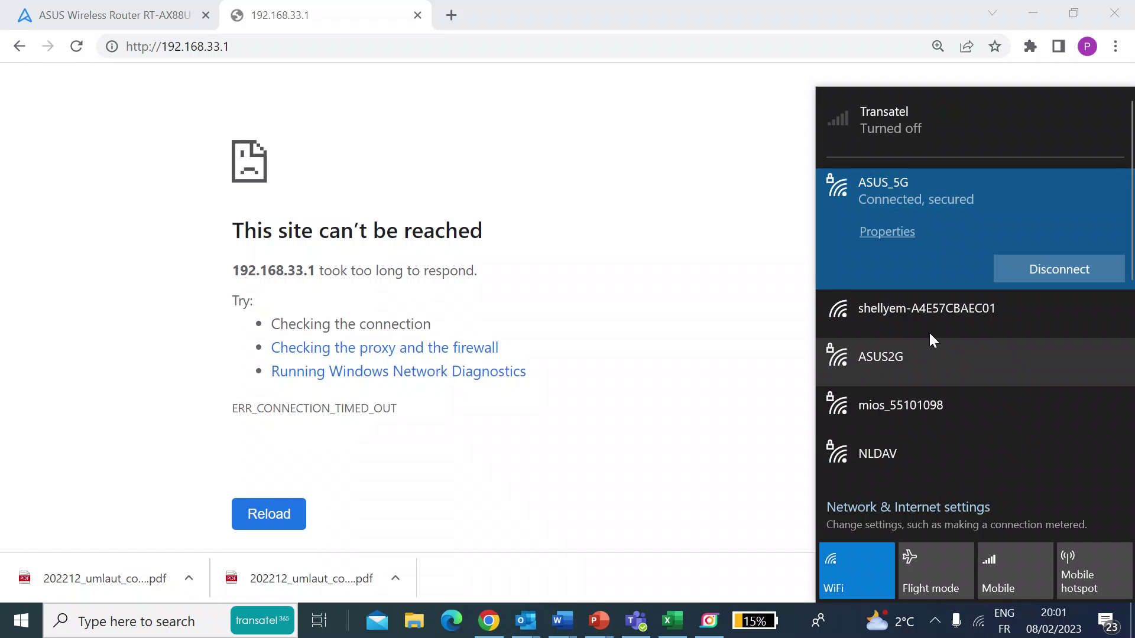
click(885, 318)
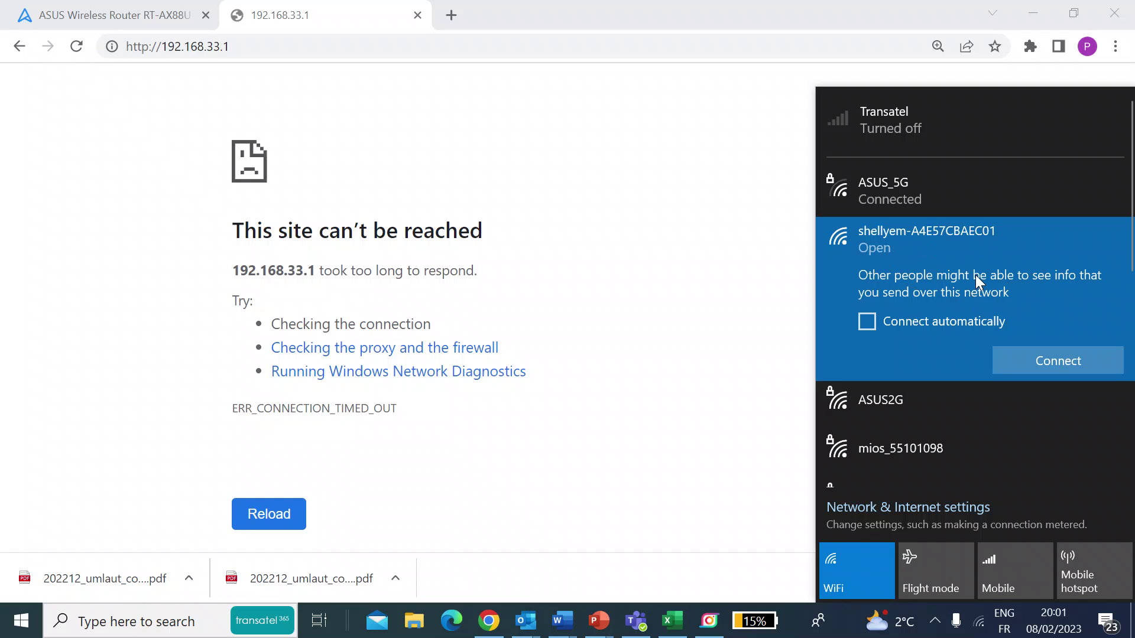
click(1017, 357)
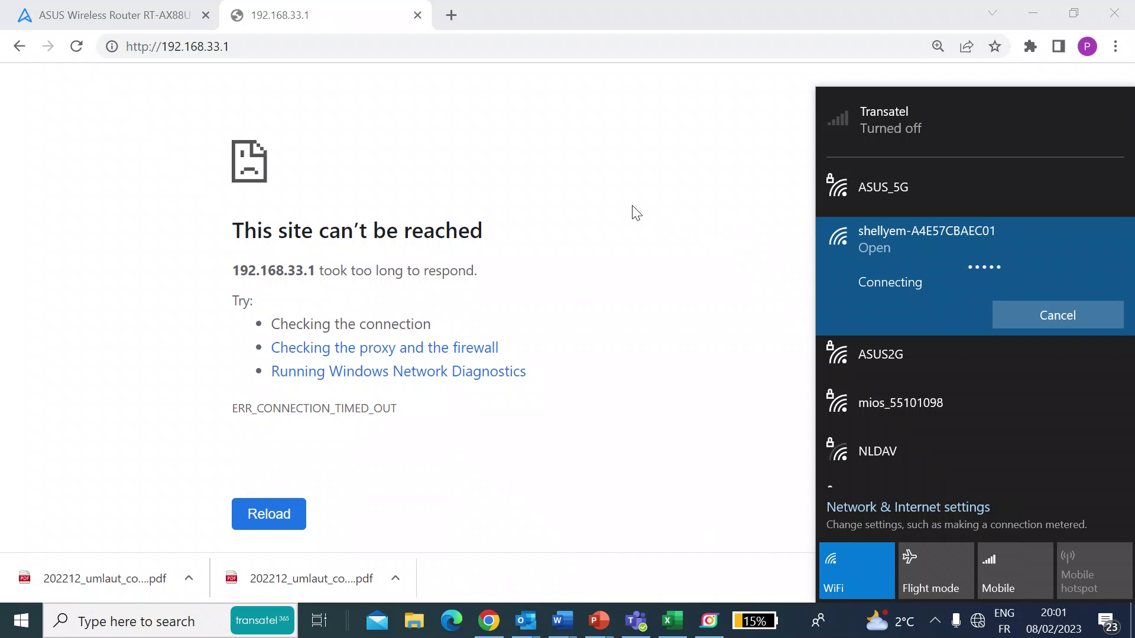
click(358, 22)
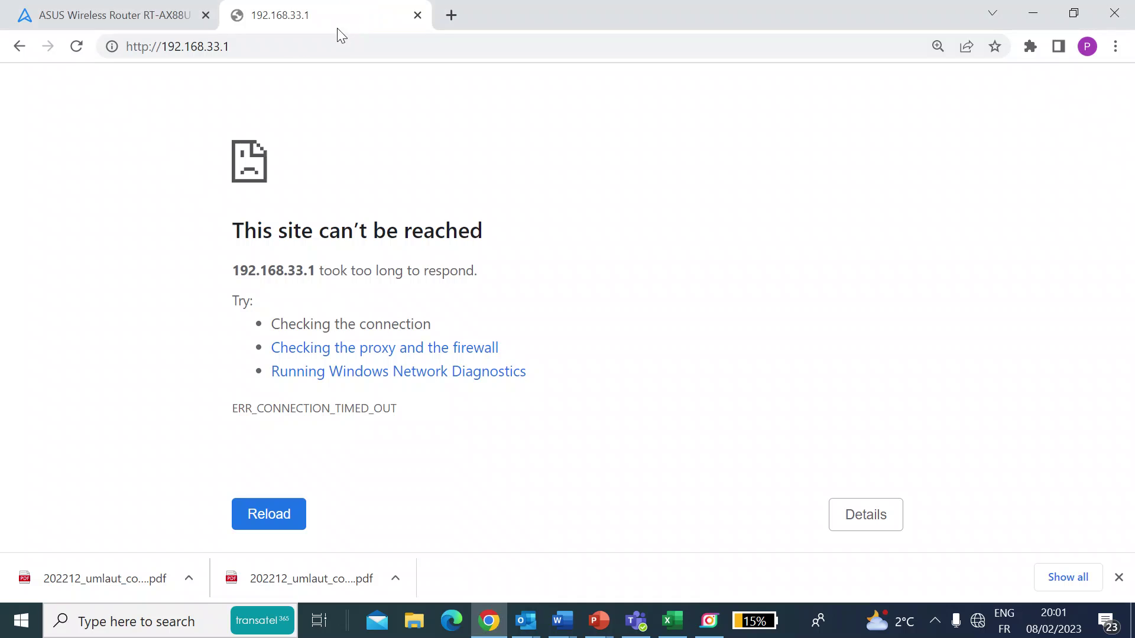
click(272, 47)
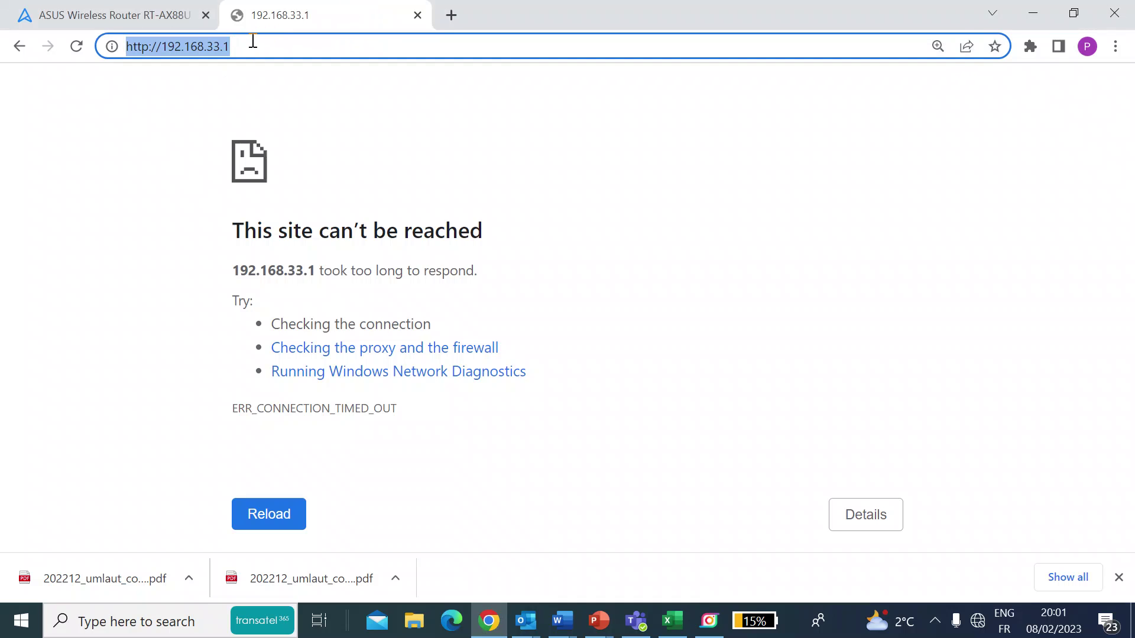
click(249, 51)
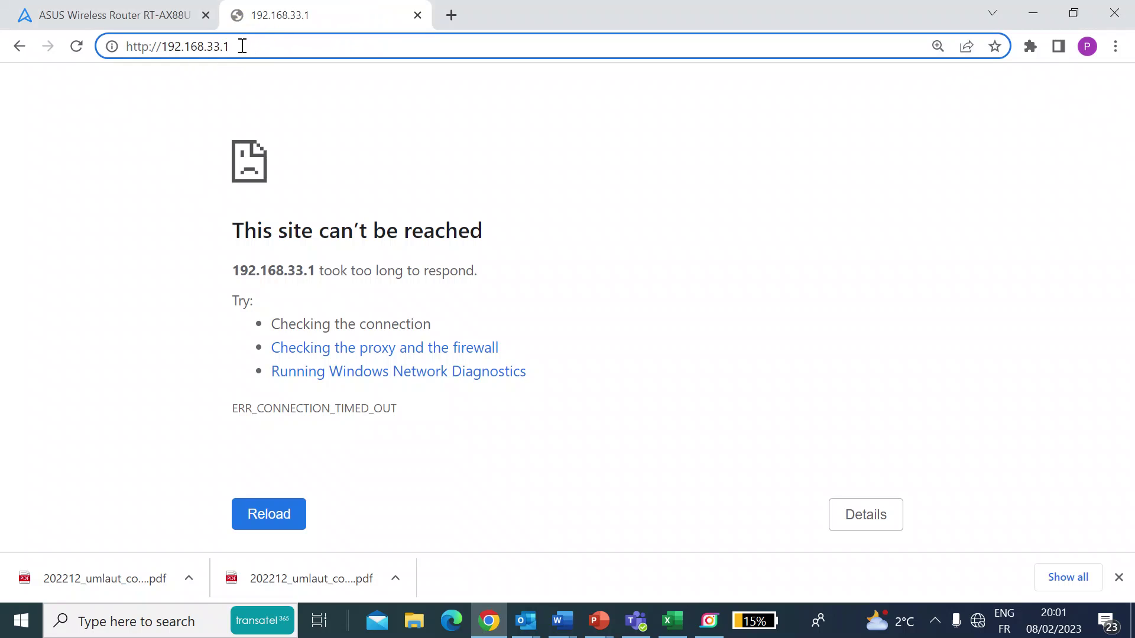
drag(157, 46, 248, 42)
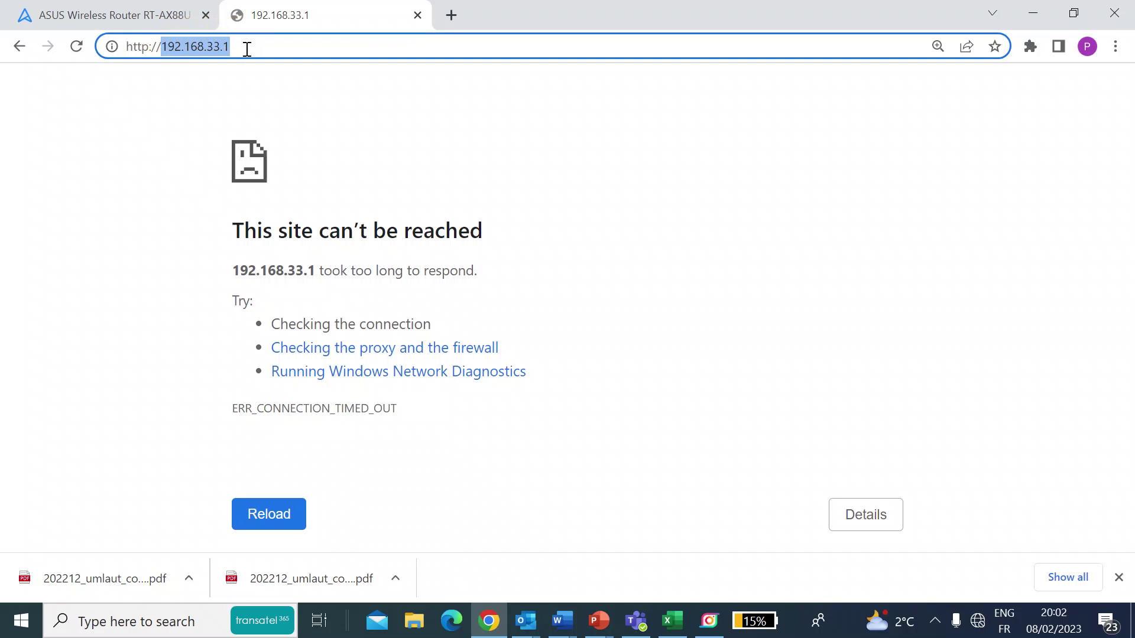
click(246, 46)
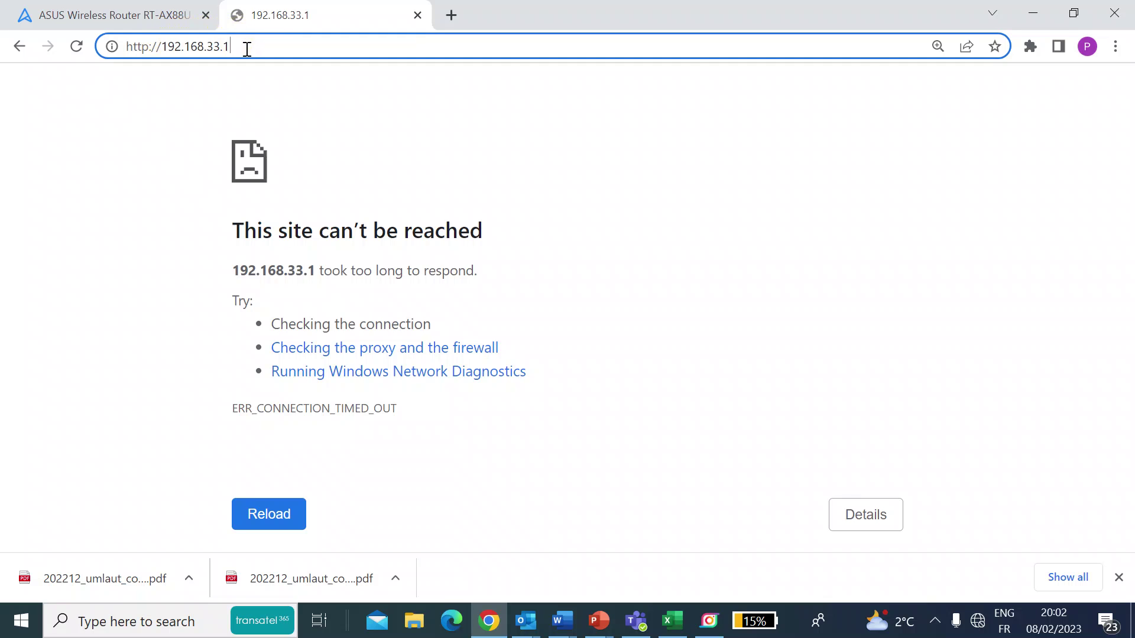
key(Return)
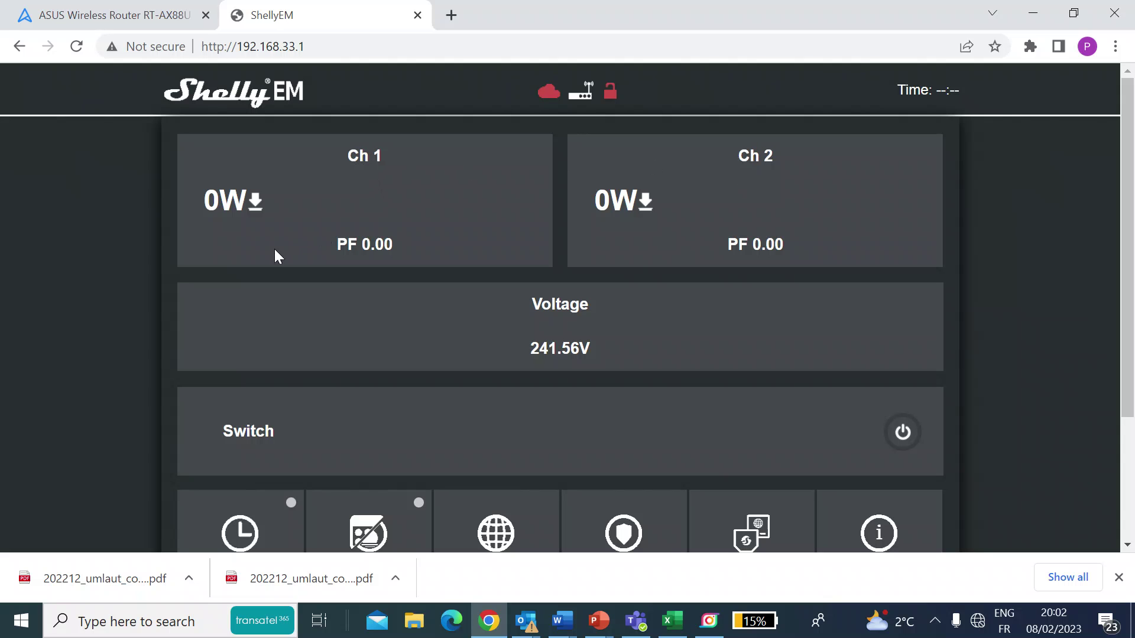
drag(198, 195, 269, 200)
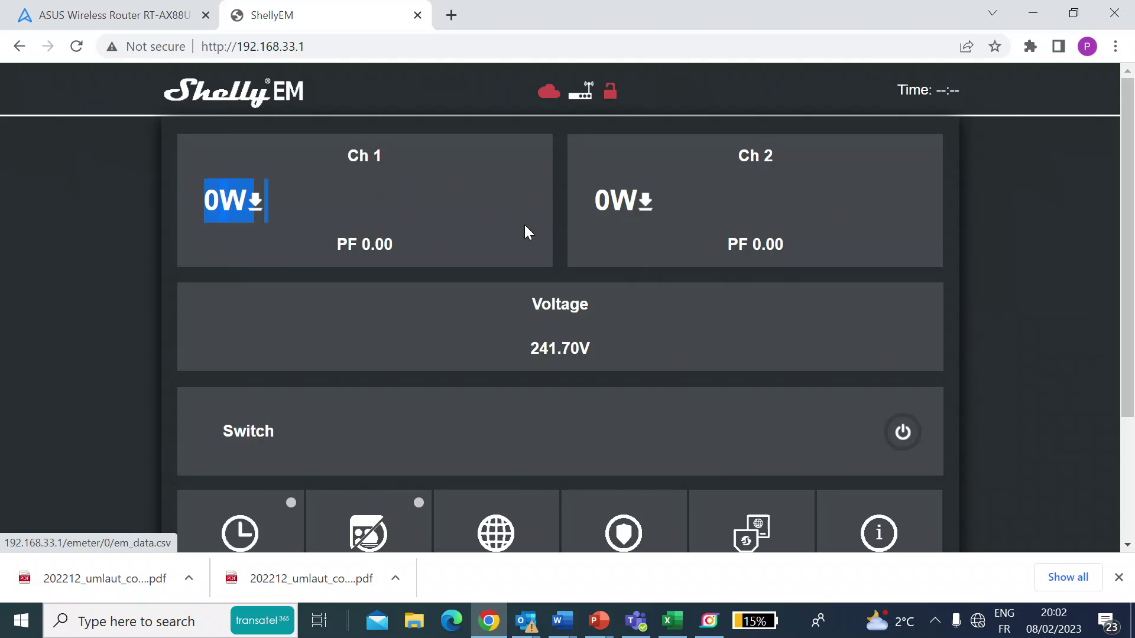
drag(580, 201, 676, 205)
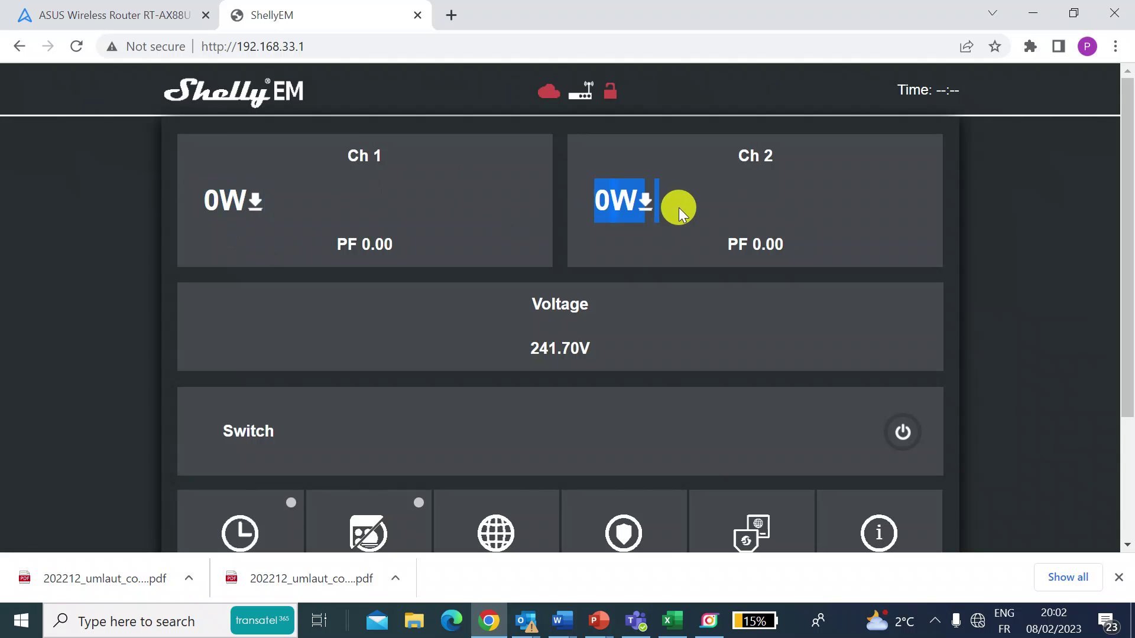
click(831, 210)
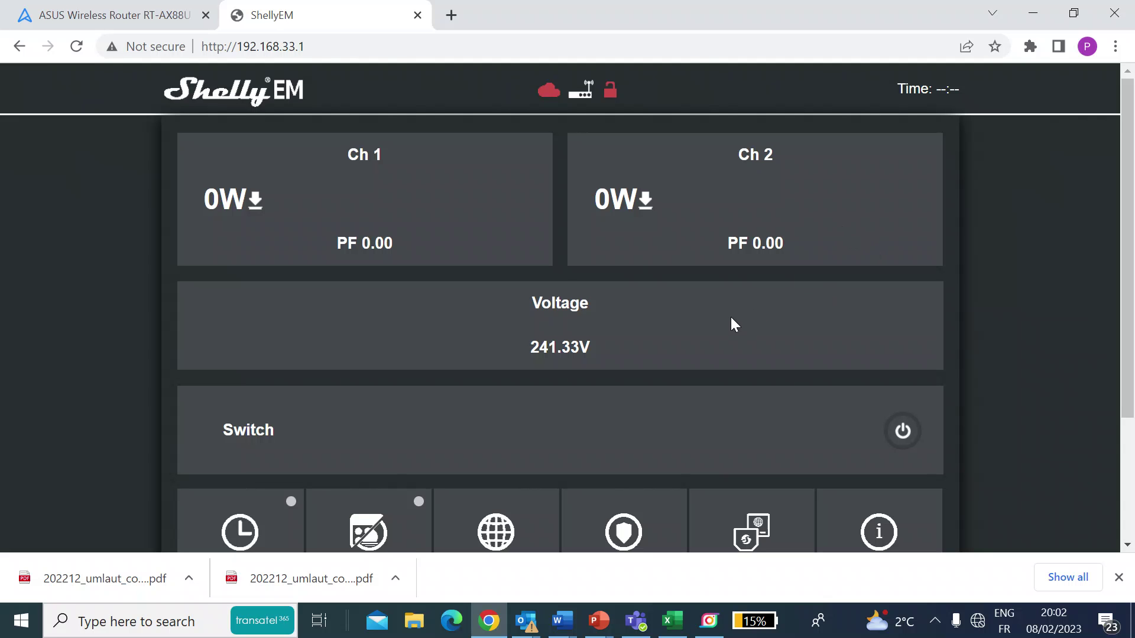
scroll(732, 318, down, 1)
scroll(731, 318, down, 3)
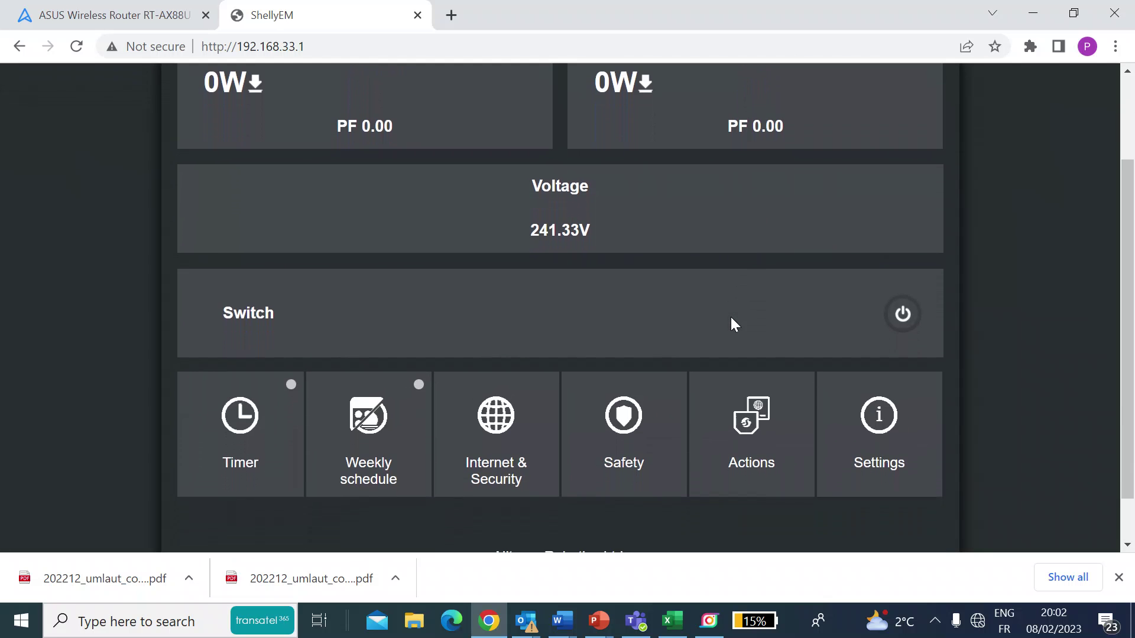
scroll(731, 318, down, 1)
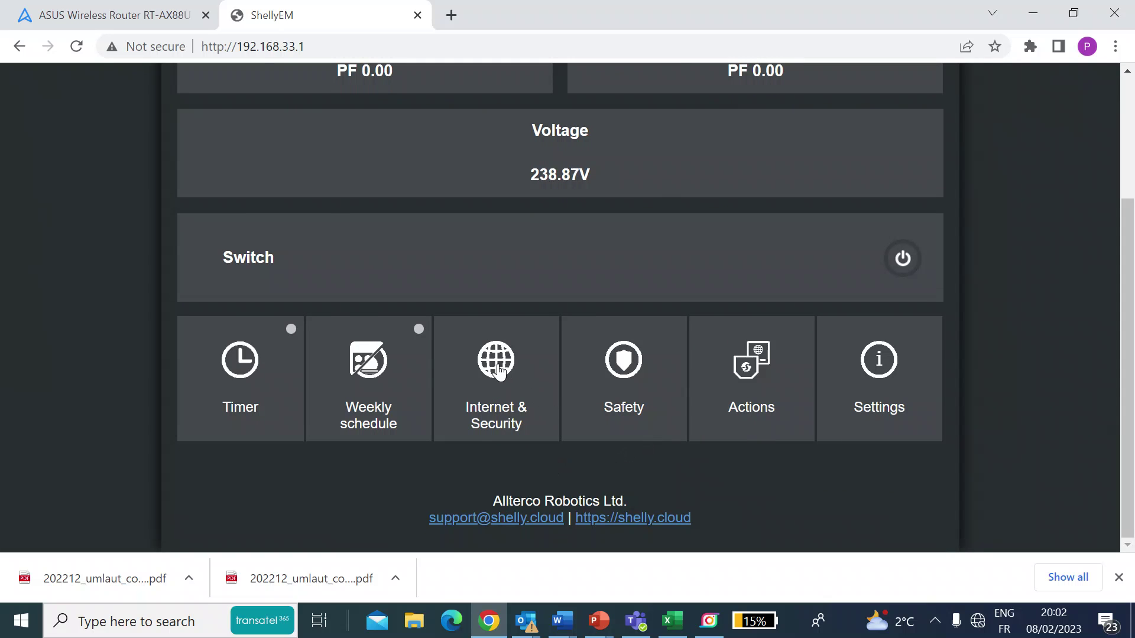
Step: Enable Wi-Fi client mode with network ASUS2G and enter its password
click(498, 371)
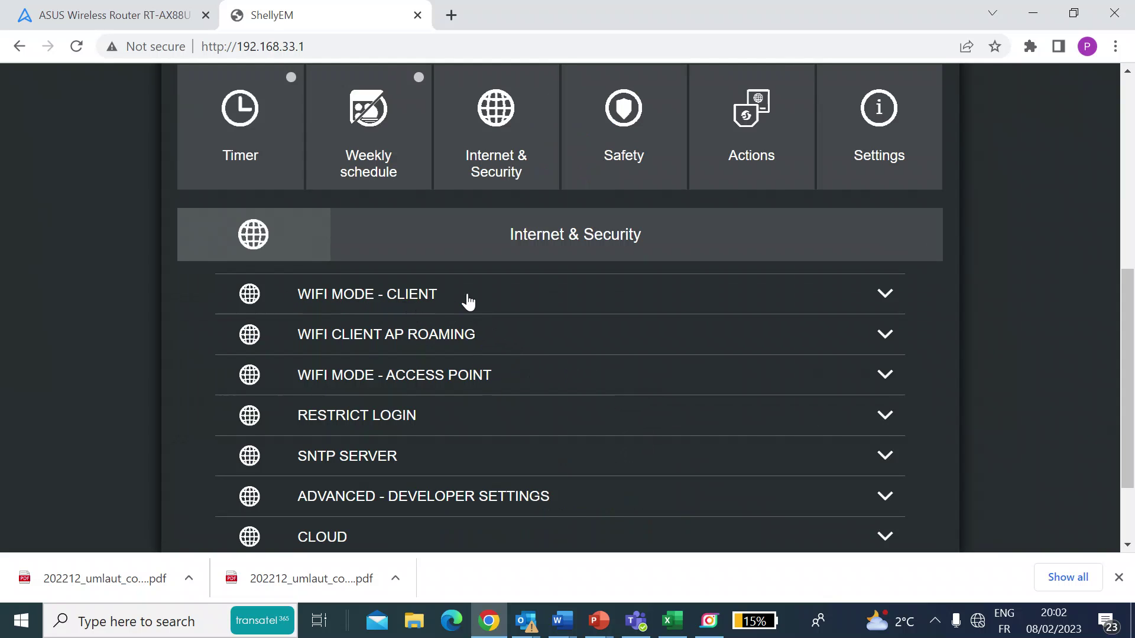
click(885, 295)
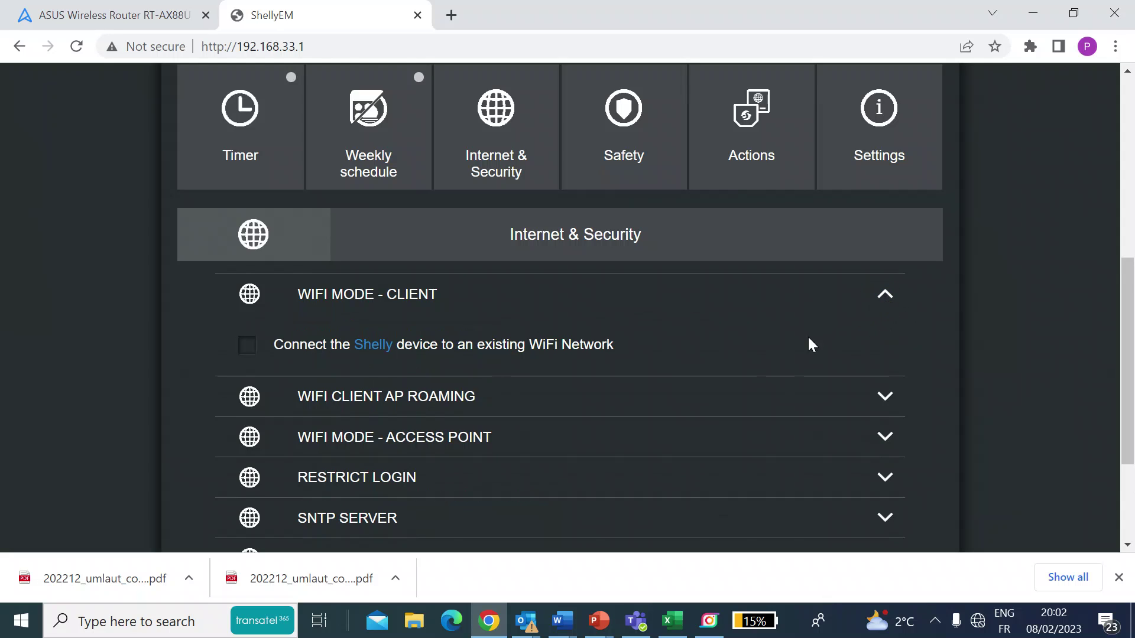
click(246, 346)
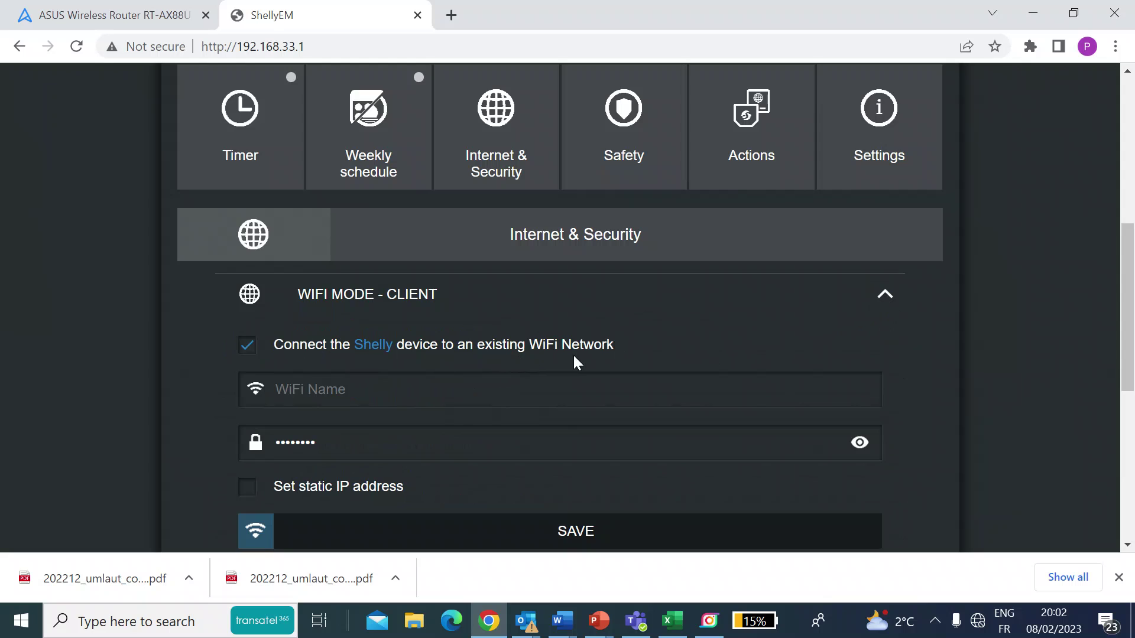
click(270, 386)
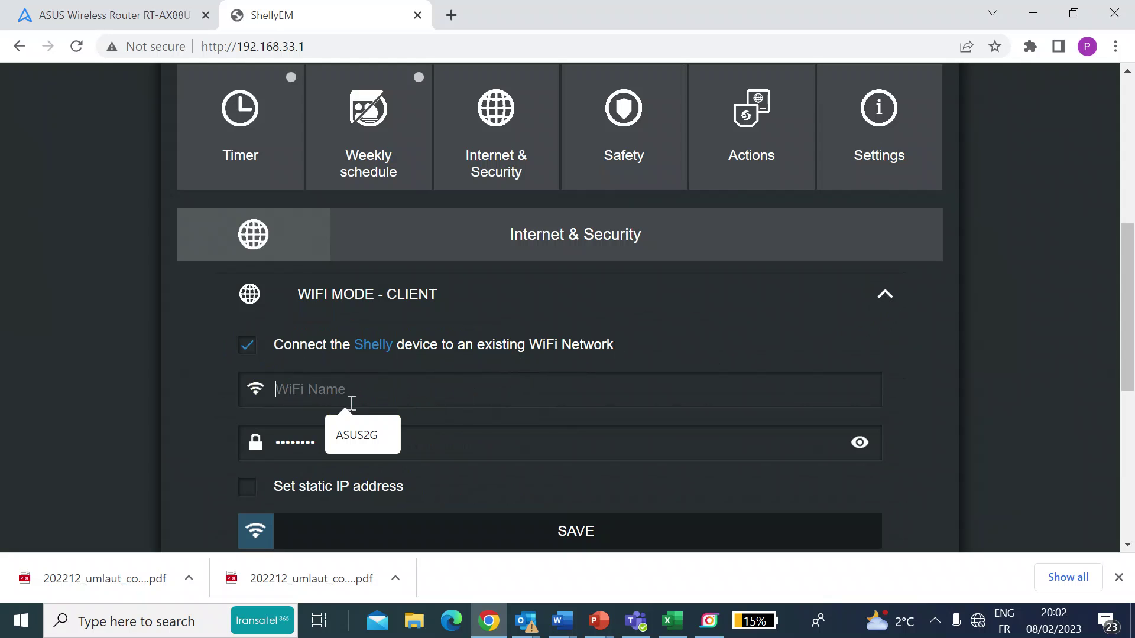
click(369, 448)
click(325, 447)
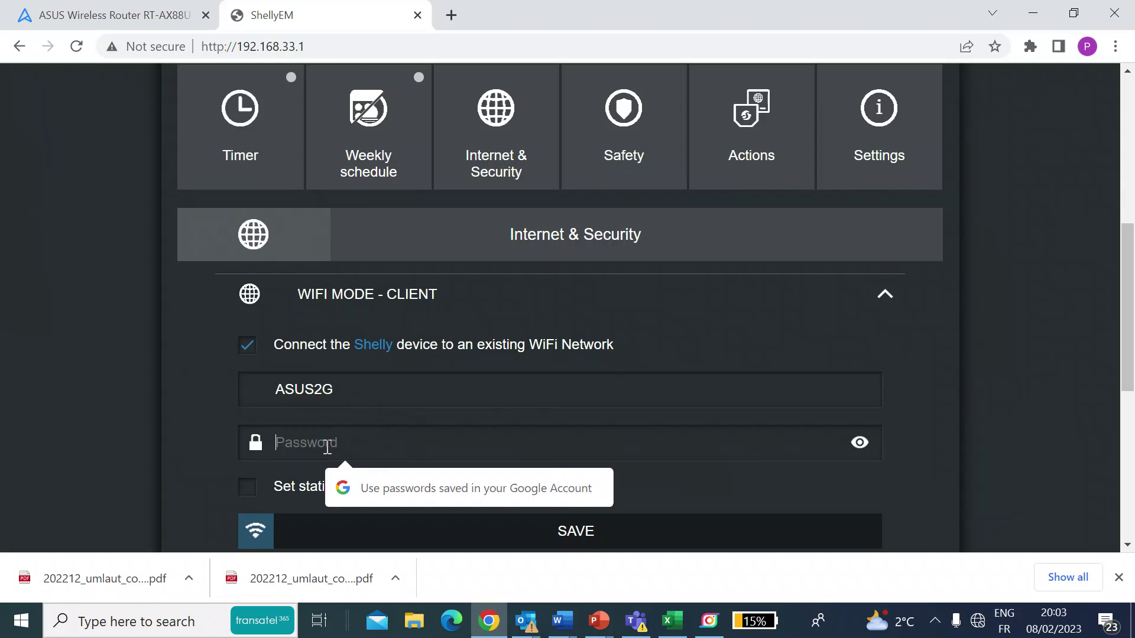
text(•••••)
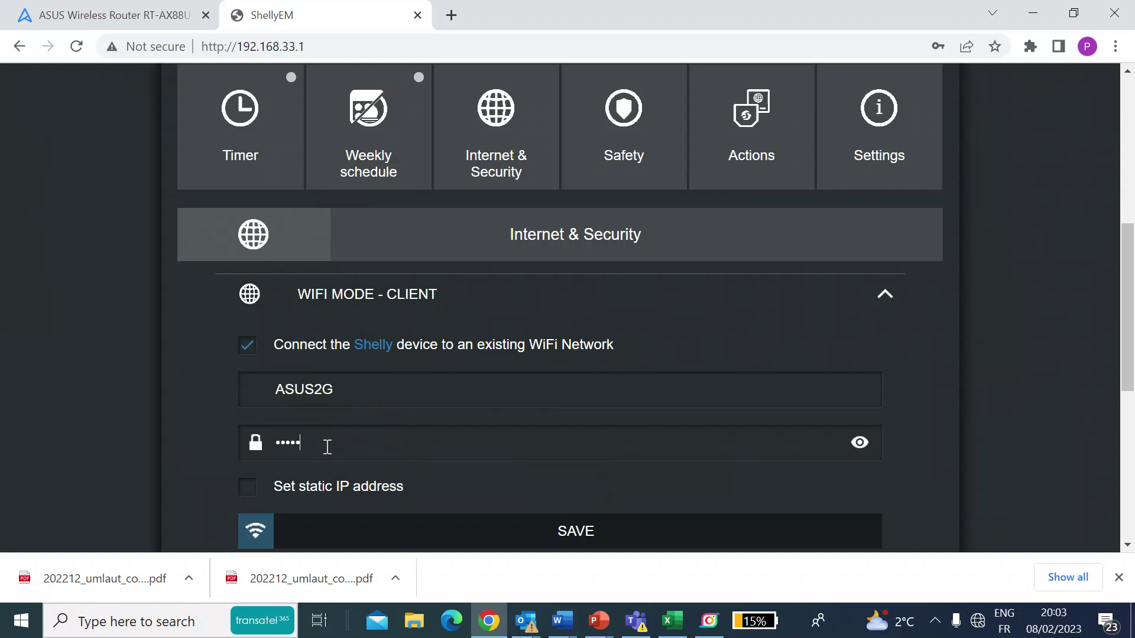
text(•••)
scroll(460, 470, down, 1)
Step: Enable a static IP of 192.168.1.100 with mask 255.255.255.0
click(247, 421)
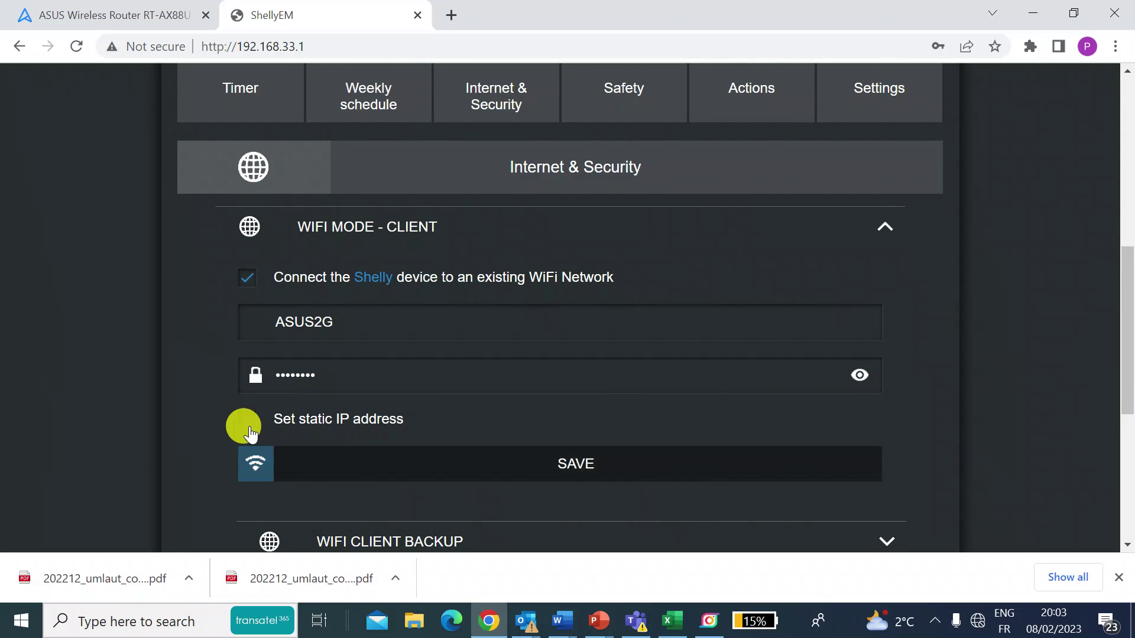
scroll(413, 453, down, 1)
click(374, 414)
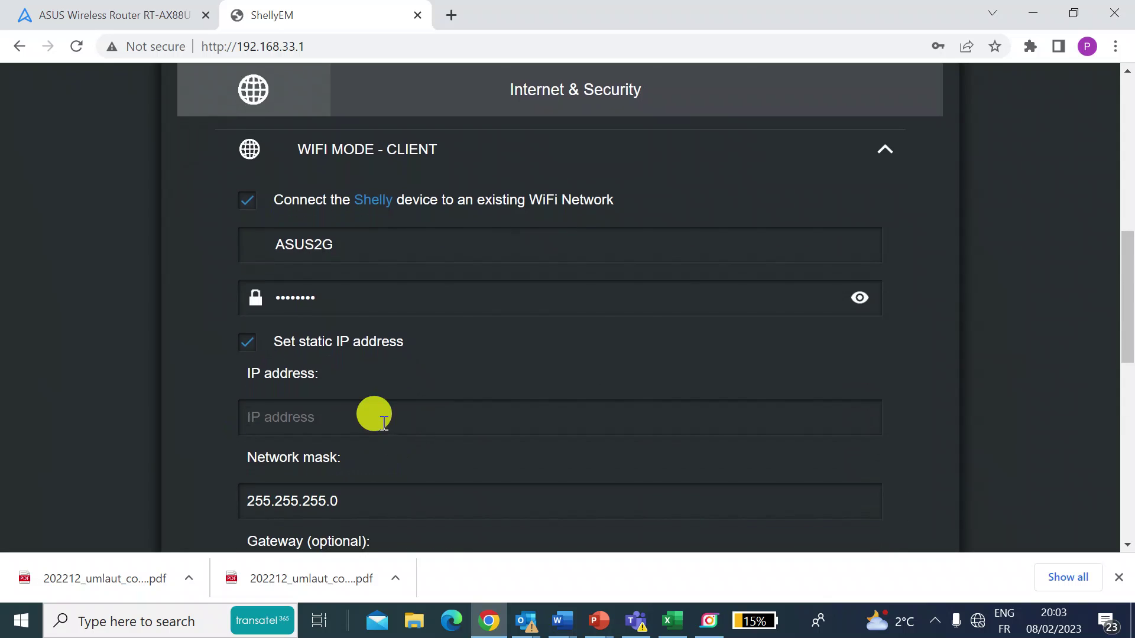
text(192)
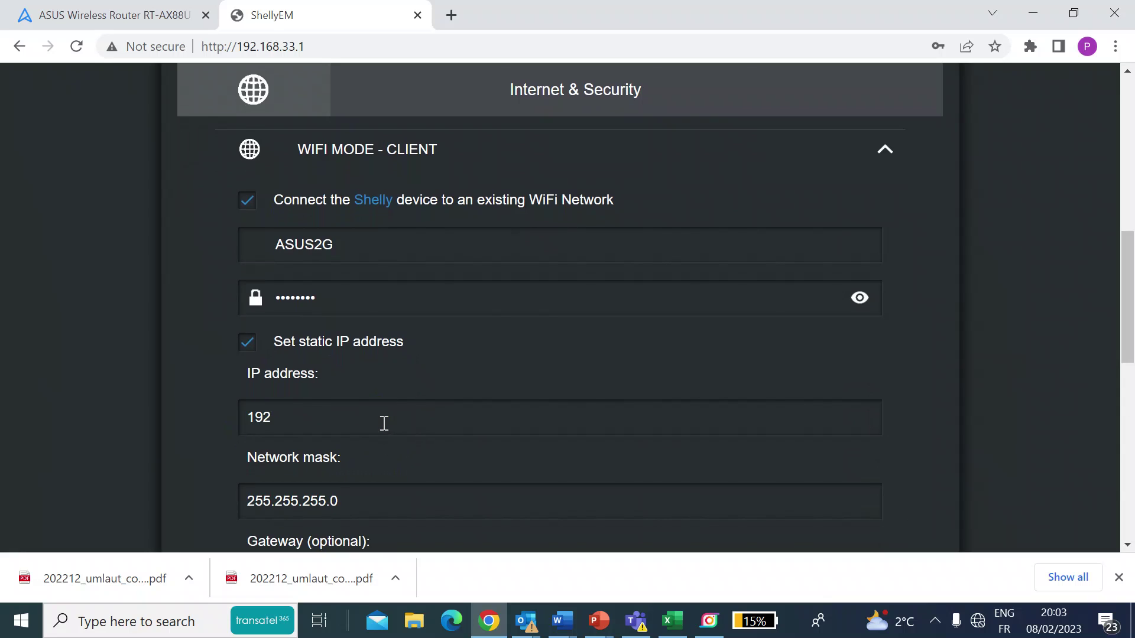
text(.168.1.100)
scroll(507, 395, down, 5)
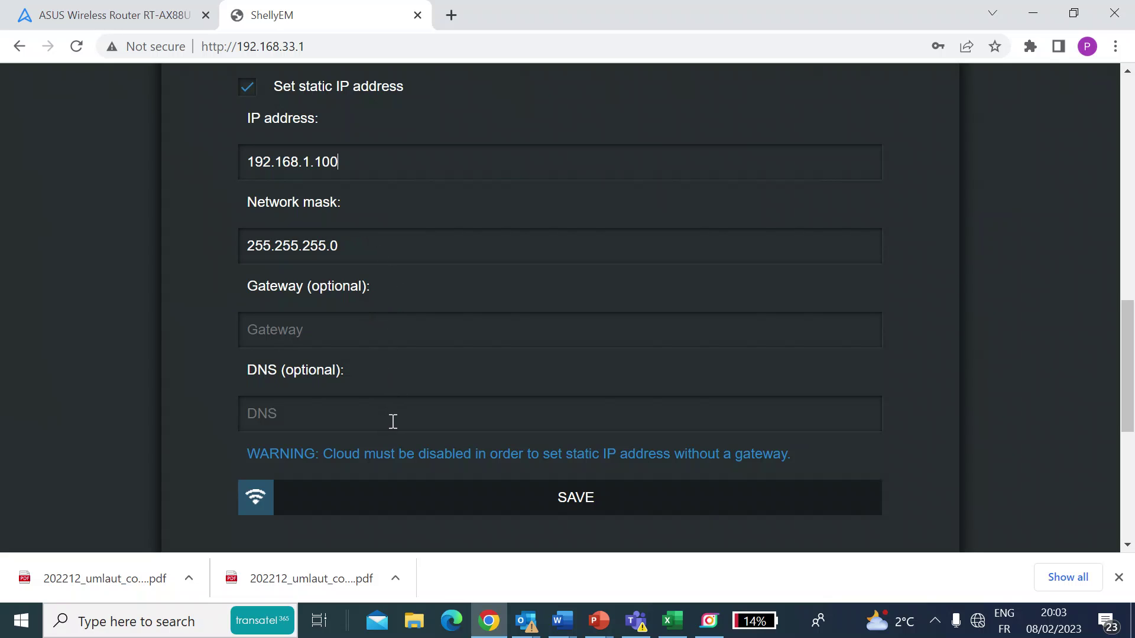
scroll(584, 358, down, 2)
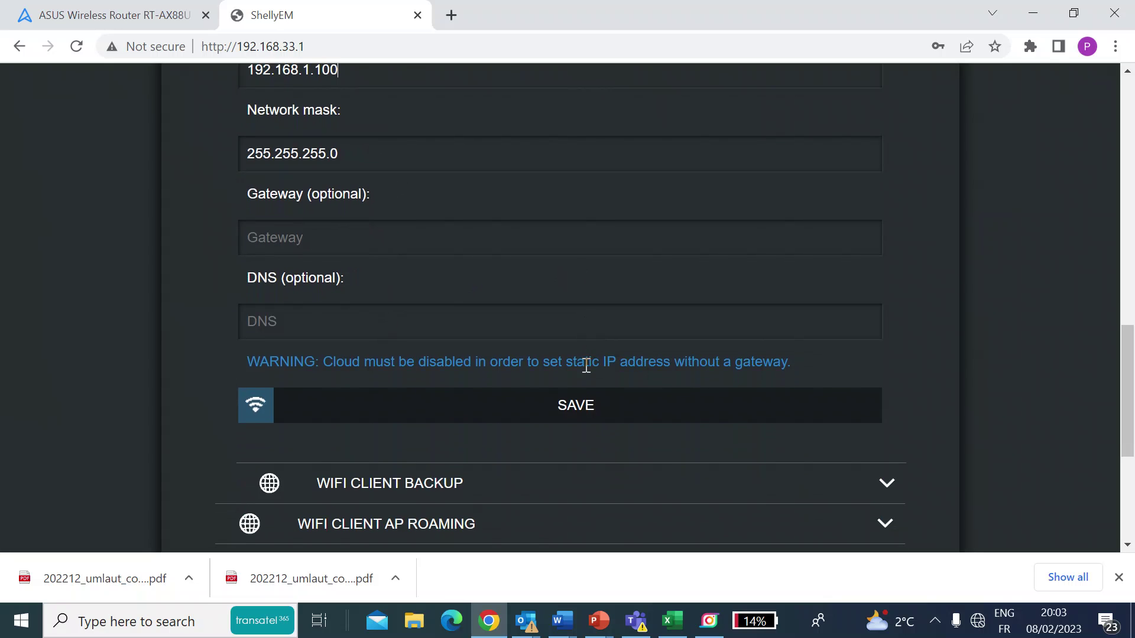
Step: Save the ASUS2G and static IP settings, then confirm the laptop is on ASUS_5G
click(578, 408)
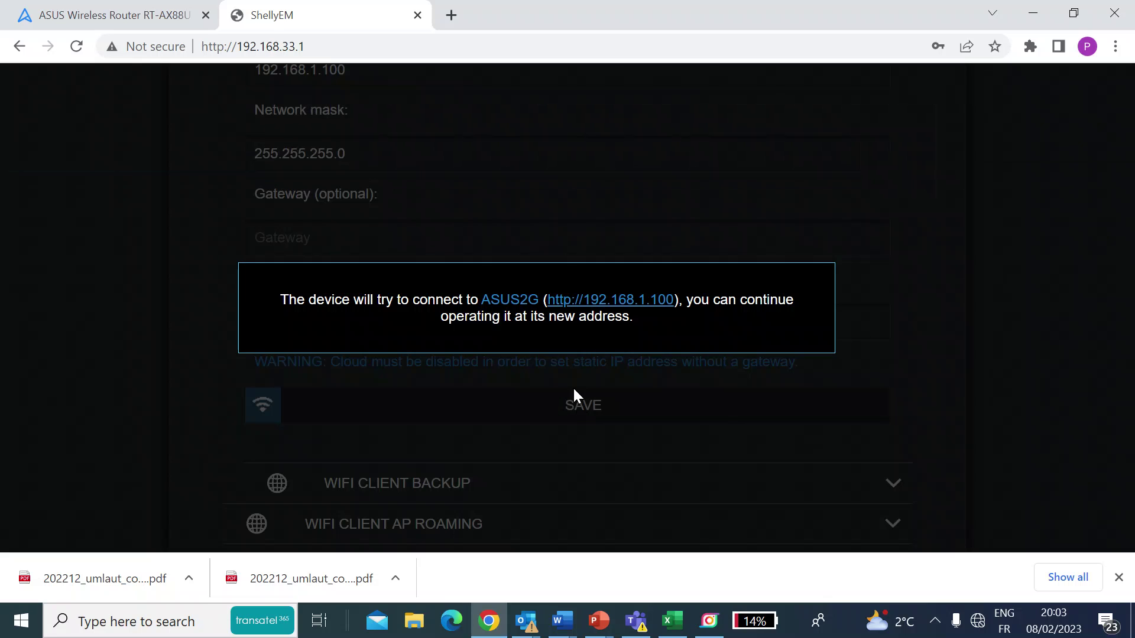
click(451, 16)
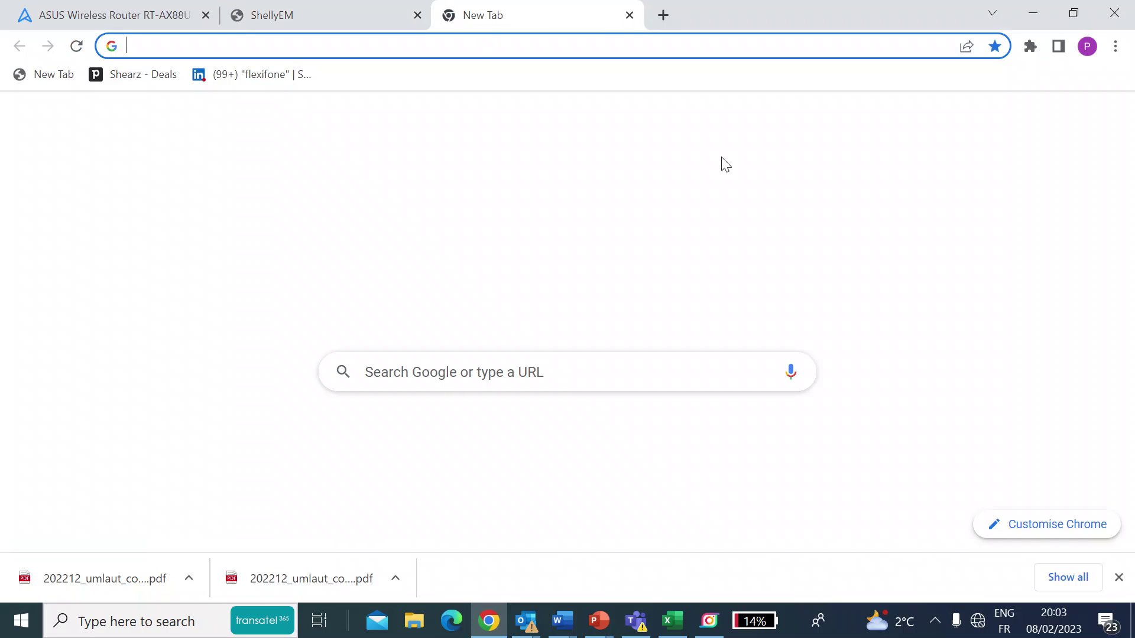
click(977, 621)
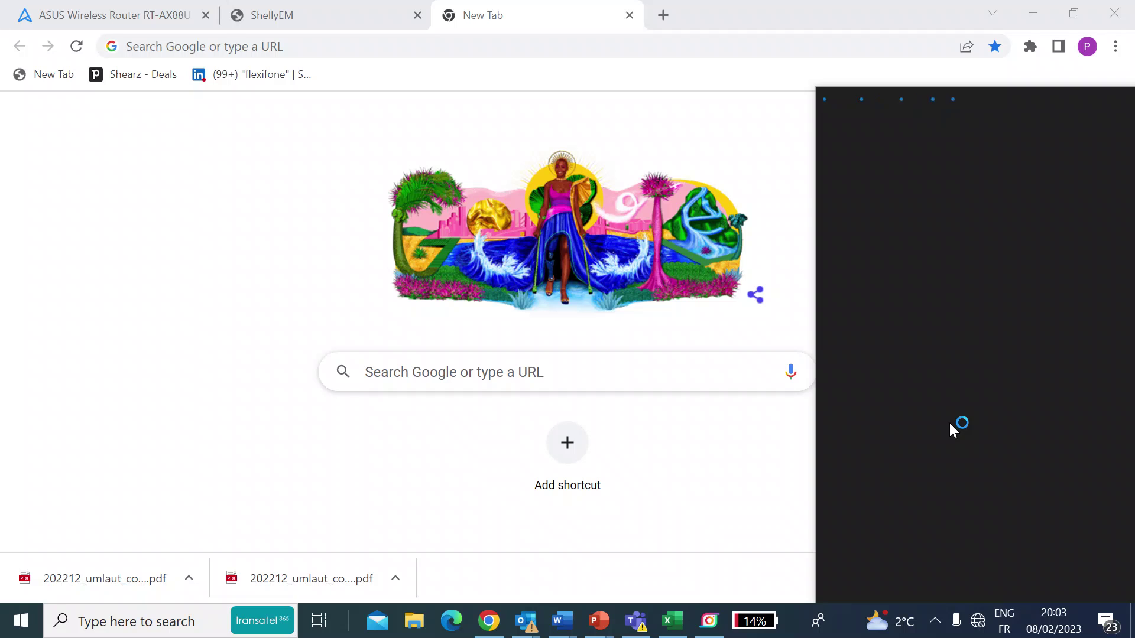
click(952, 251)
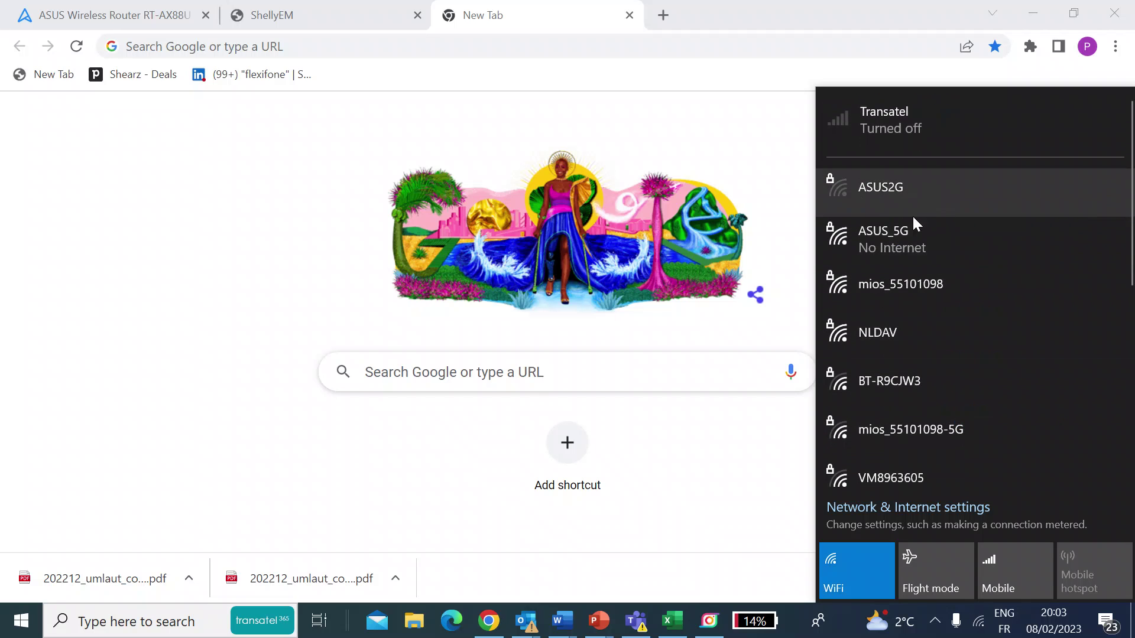
click(910, 231)
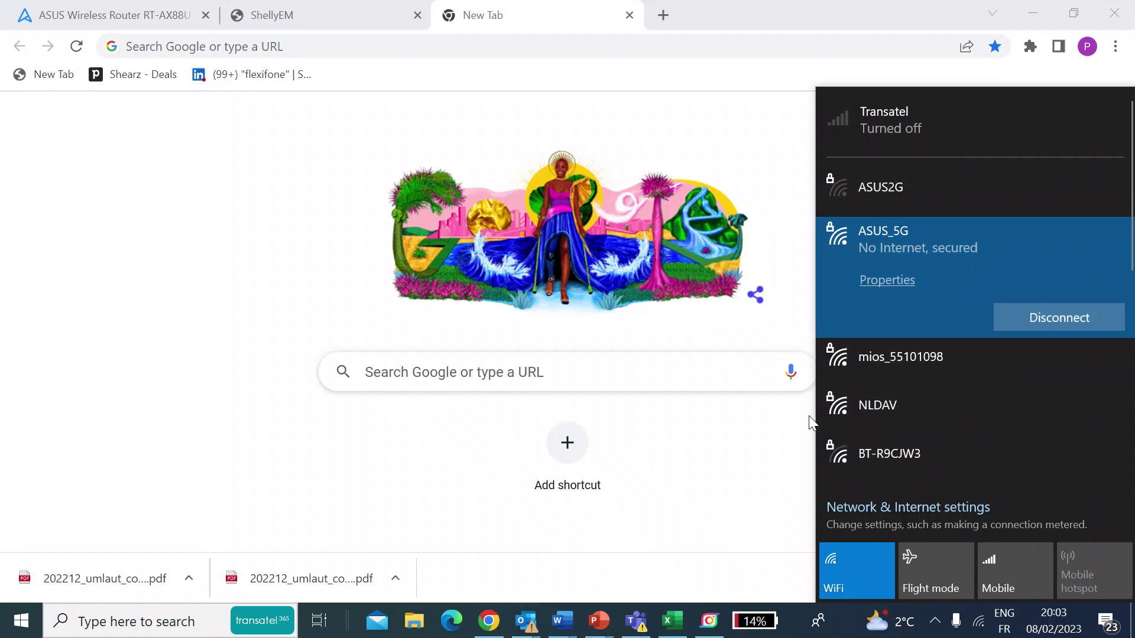
click(768, 496)
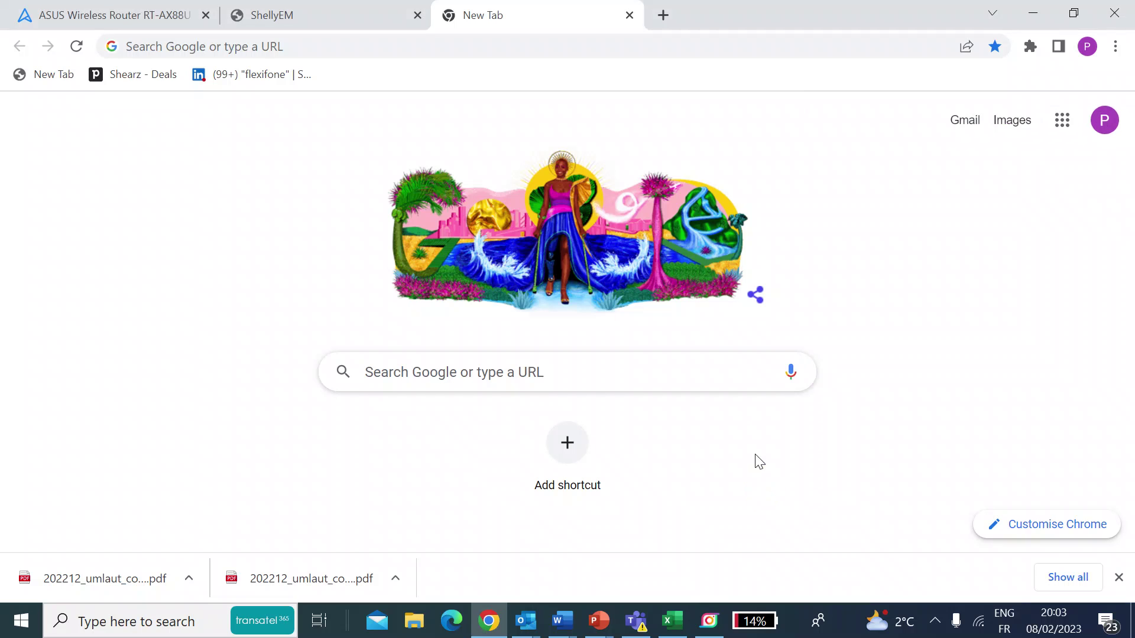
Step: Enter the Shelly's new address 192.168.1.100 in a new tab
click(329, 46)
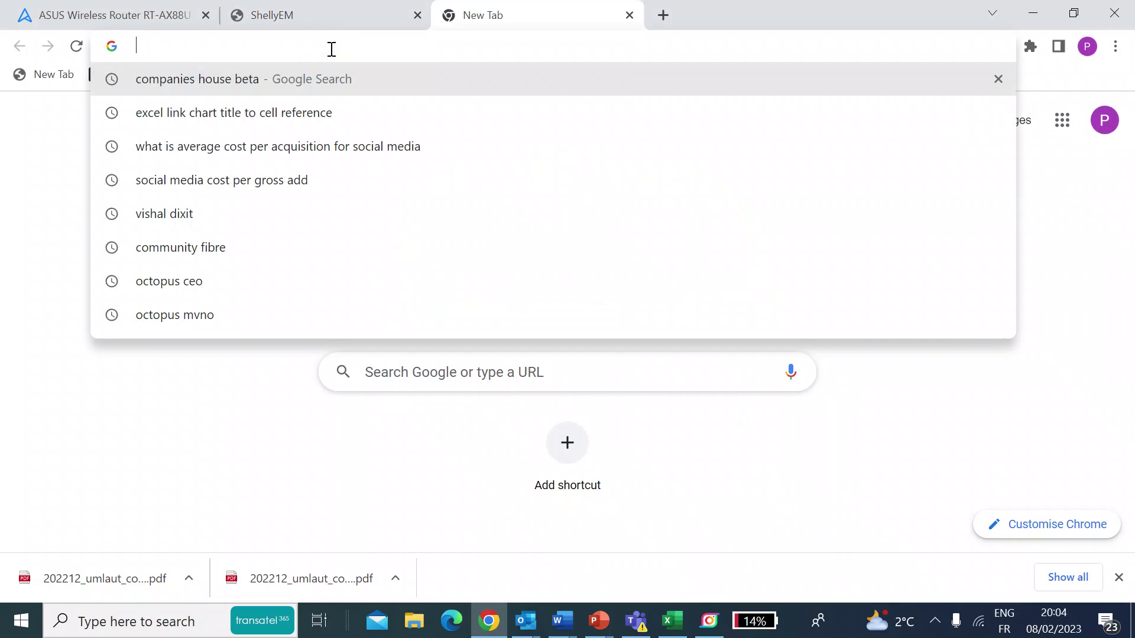
text(192.16)
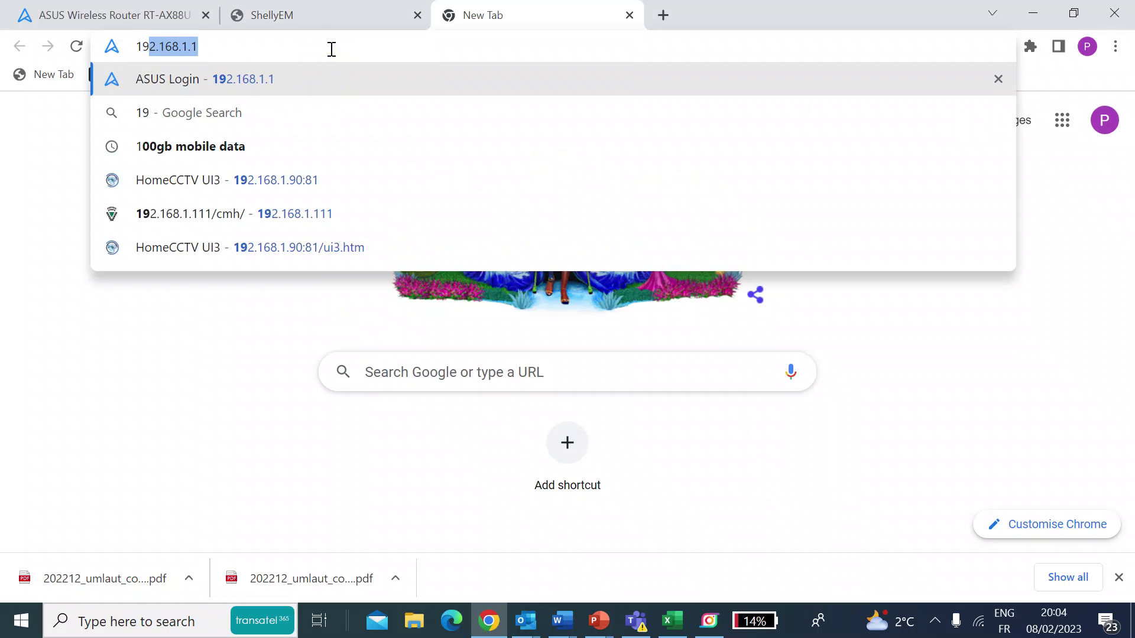
text(8.1.1)
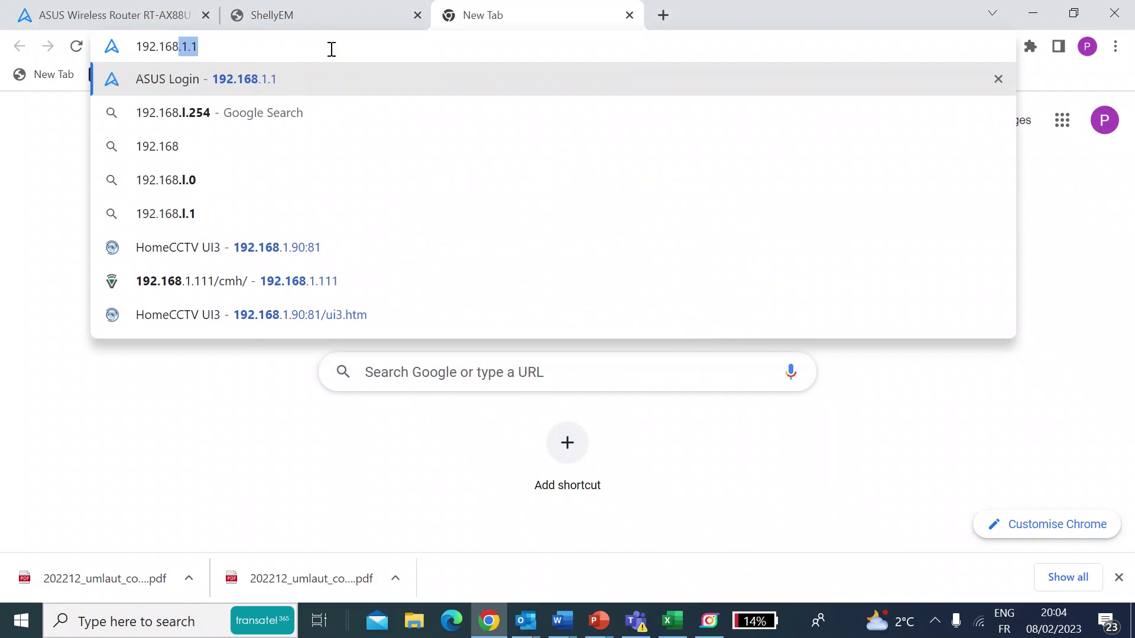
text(0)
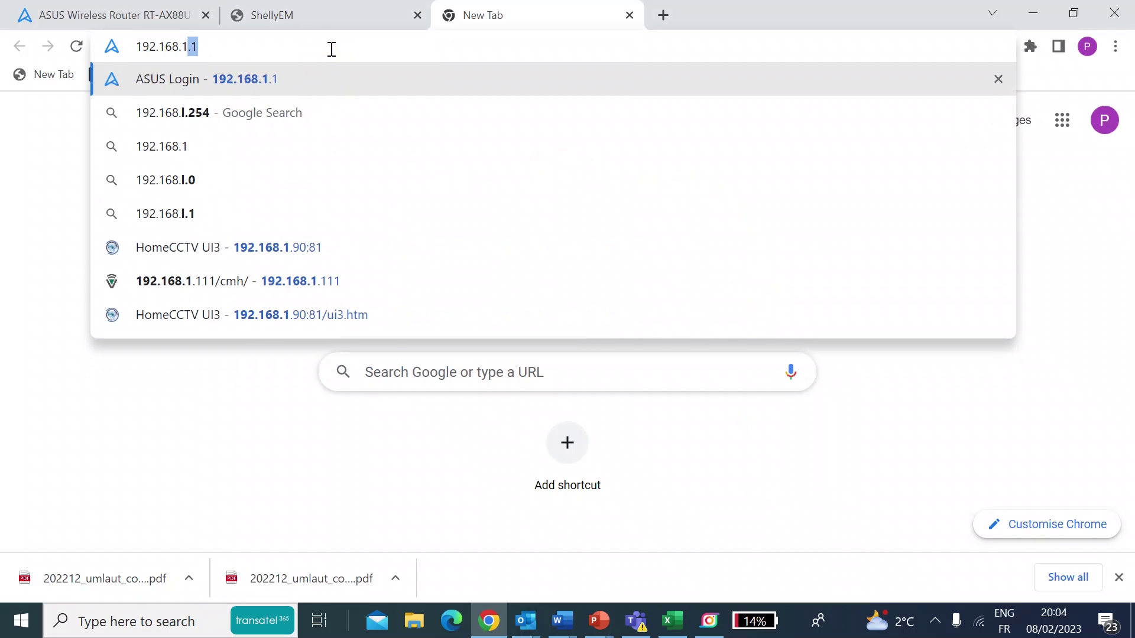
text(0)
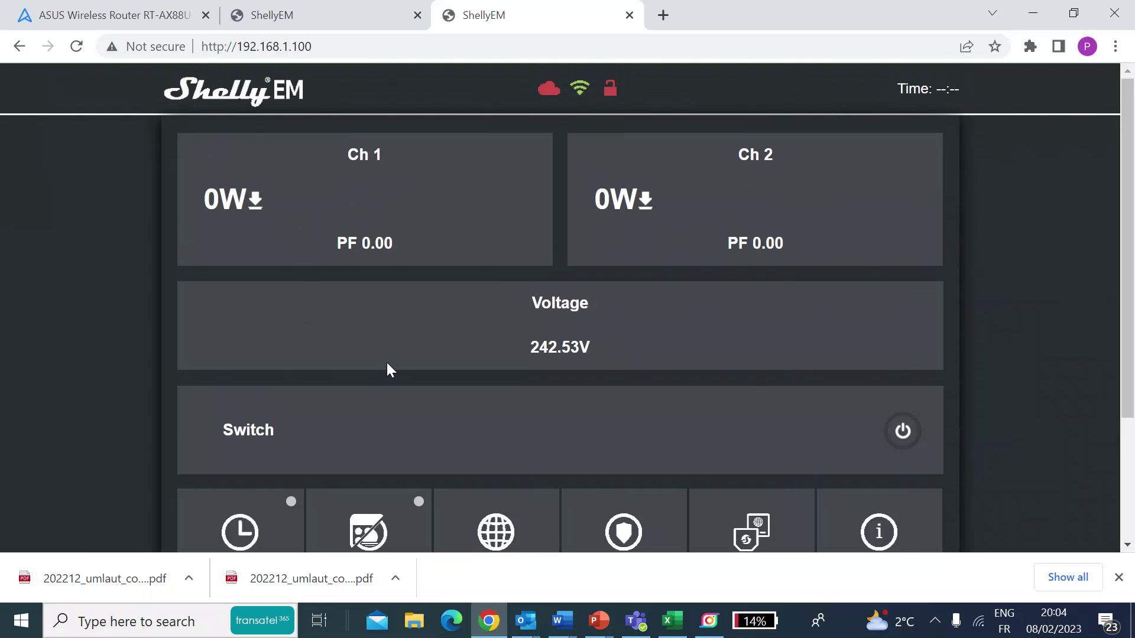
Step: Open the Settings panel of the Shelly EM at 192.168.1.100
scroll(388, 364, down, 1)
scroll(386, 363, down, 3)
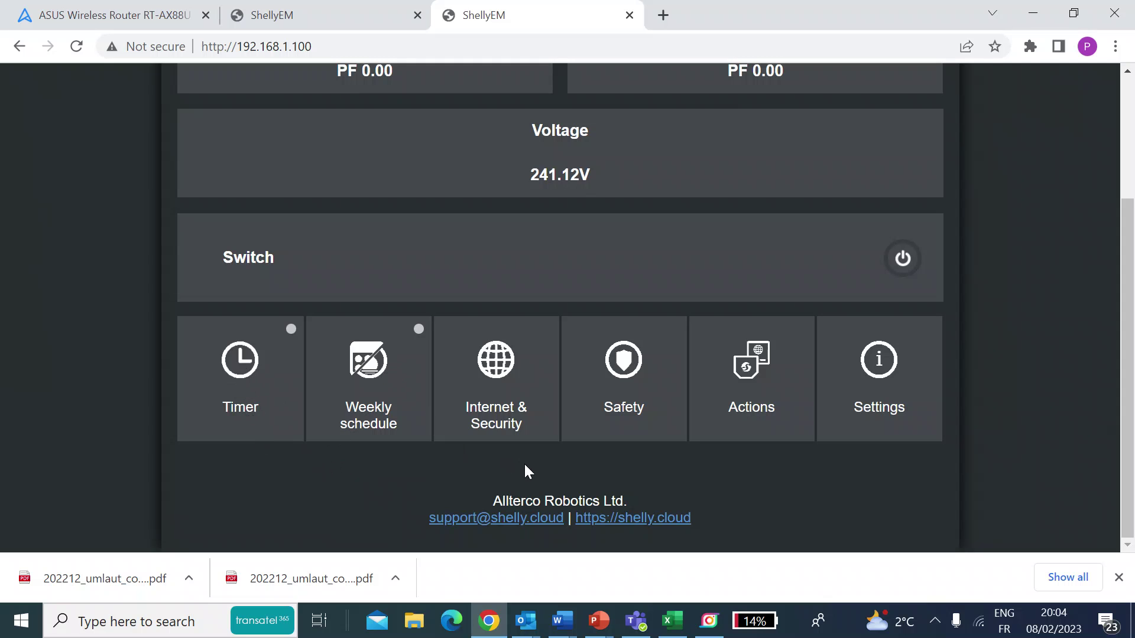
click(888, 363)
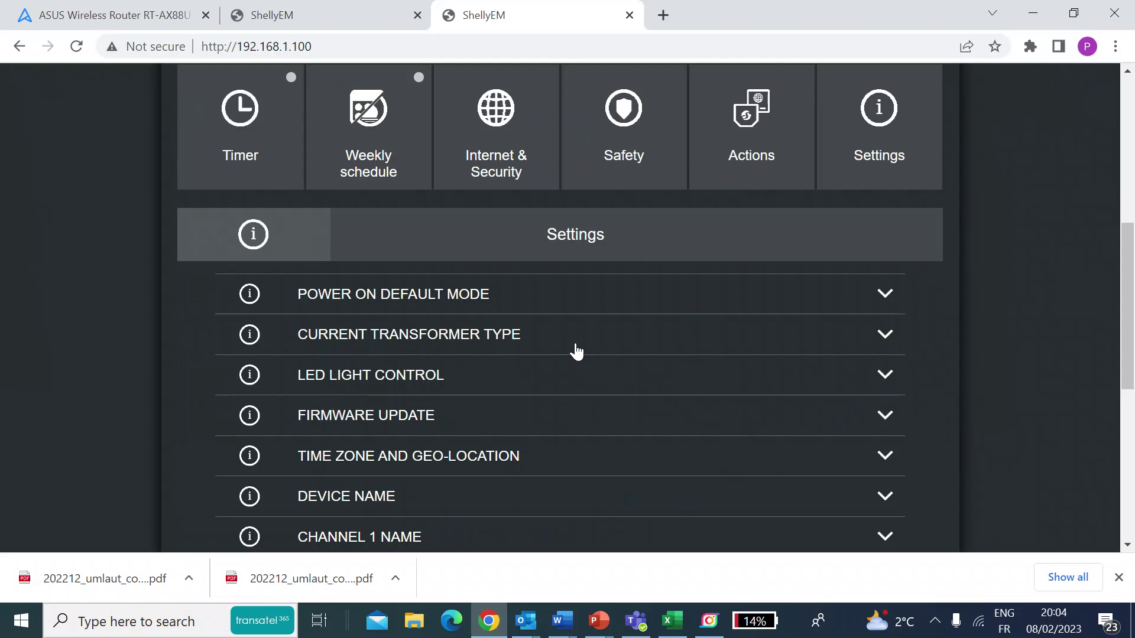
scroll(607, 378, down, 1)
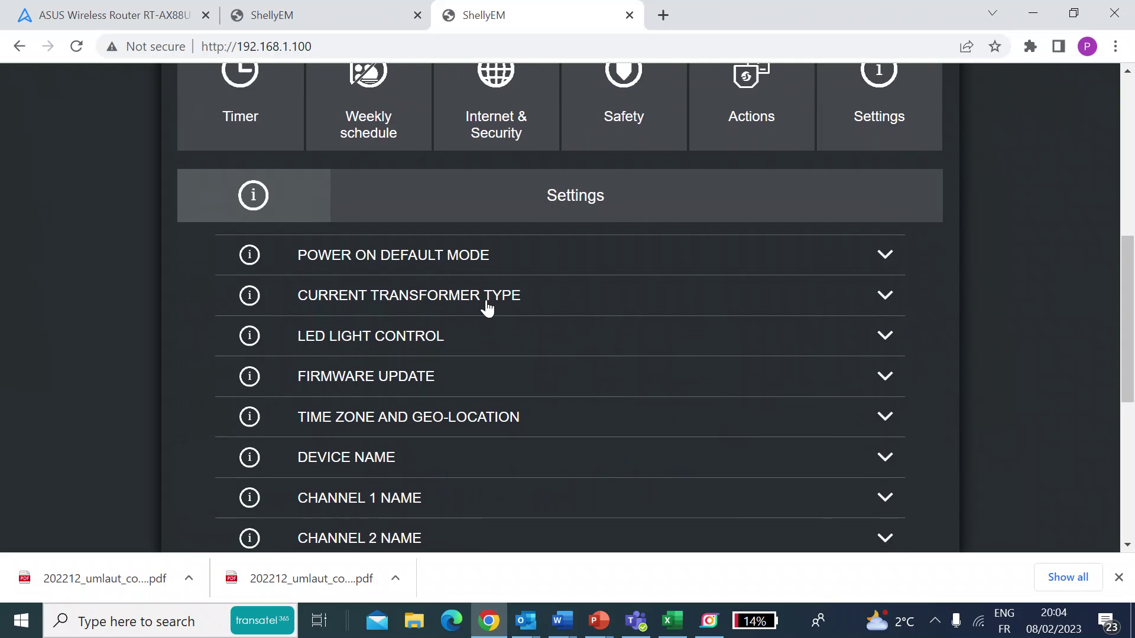
scroll(608, 382, down, 1)
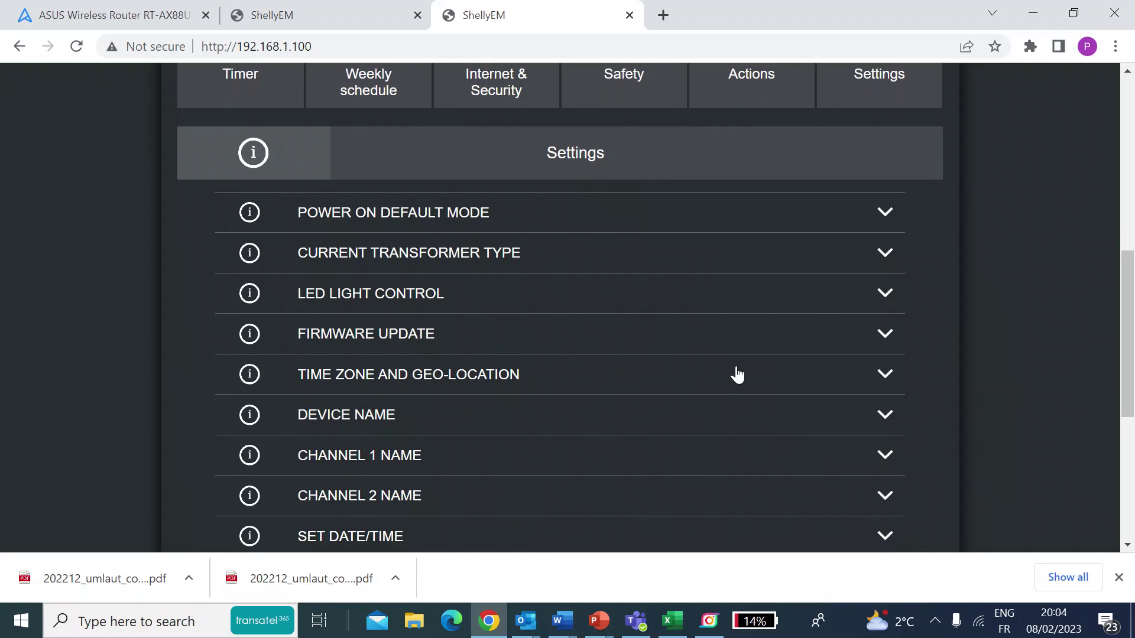
Step: Expand Firmware Update and run the new-firmware check, confirming the latest version is installed
click(884, 334)
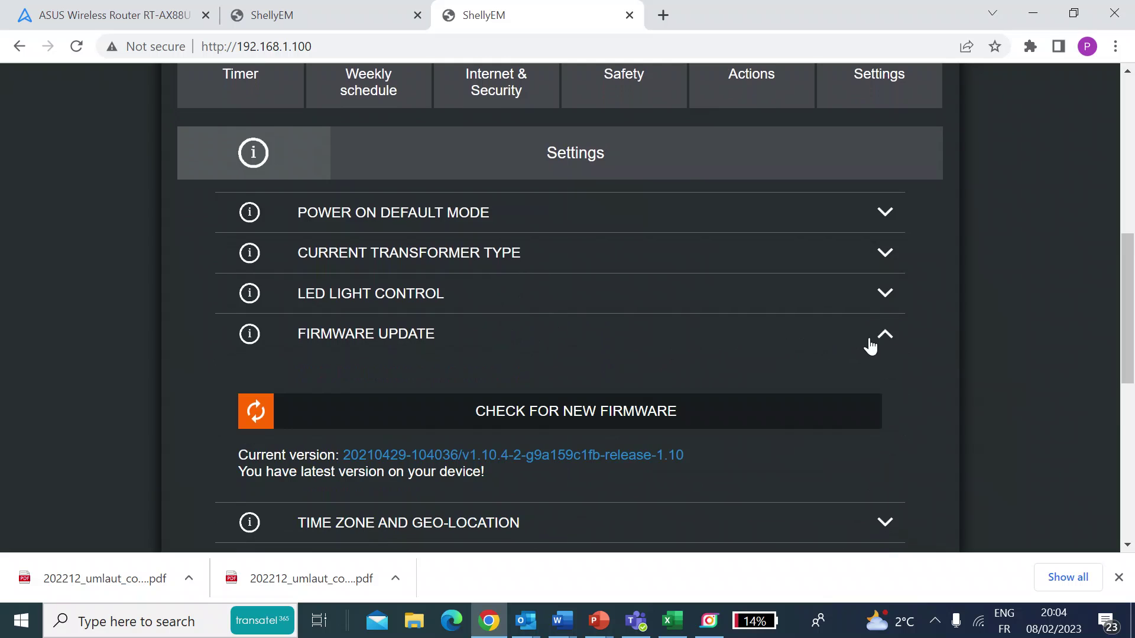
scroll(794, 416, down, 1)
scroll(794, 416, down, 1)
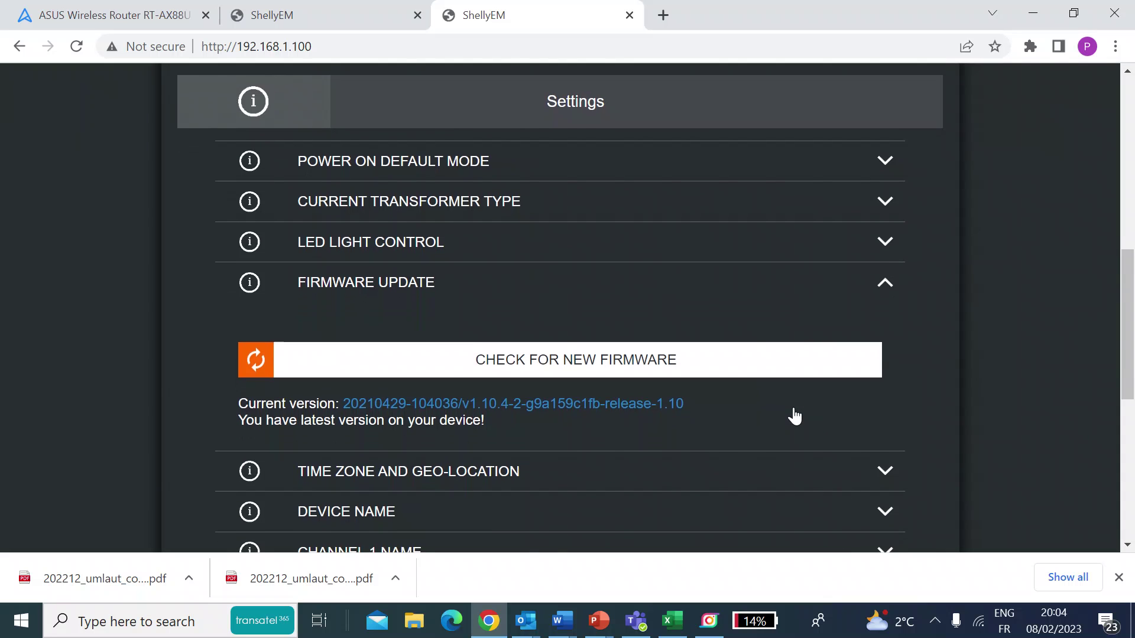
click(604, 365)
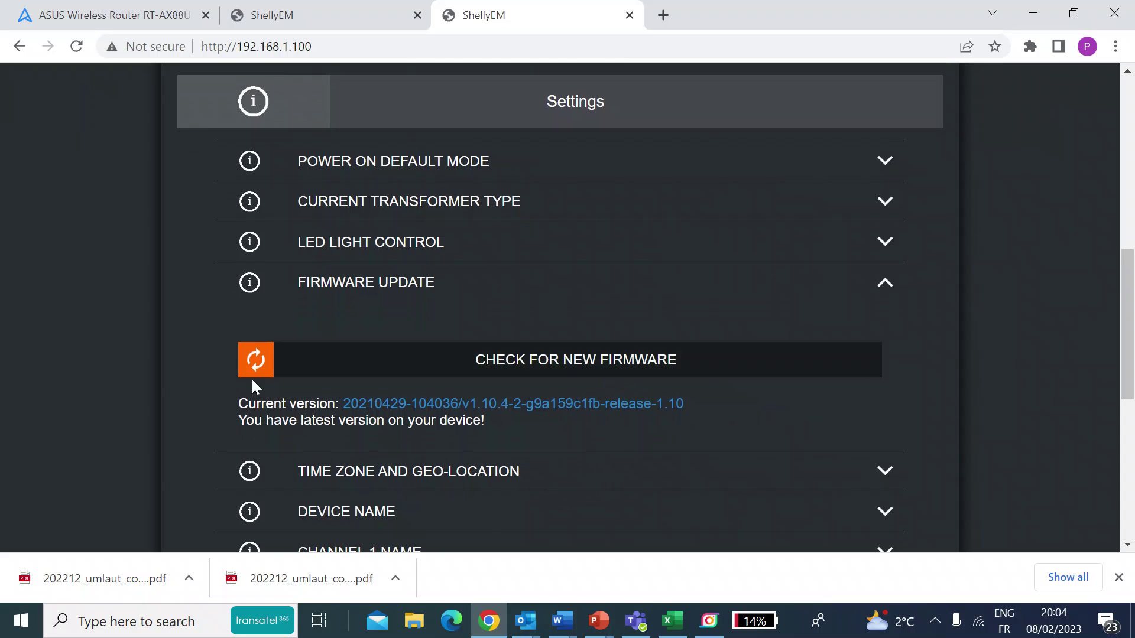
click(256, 359)
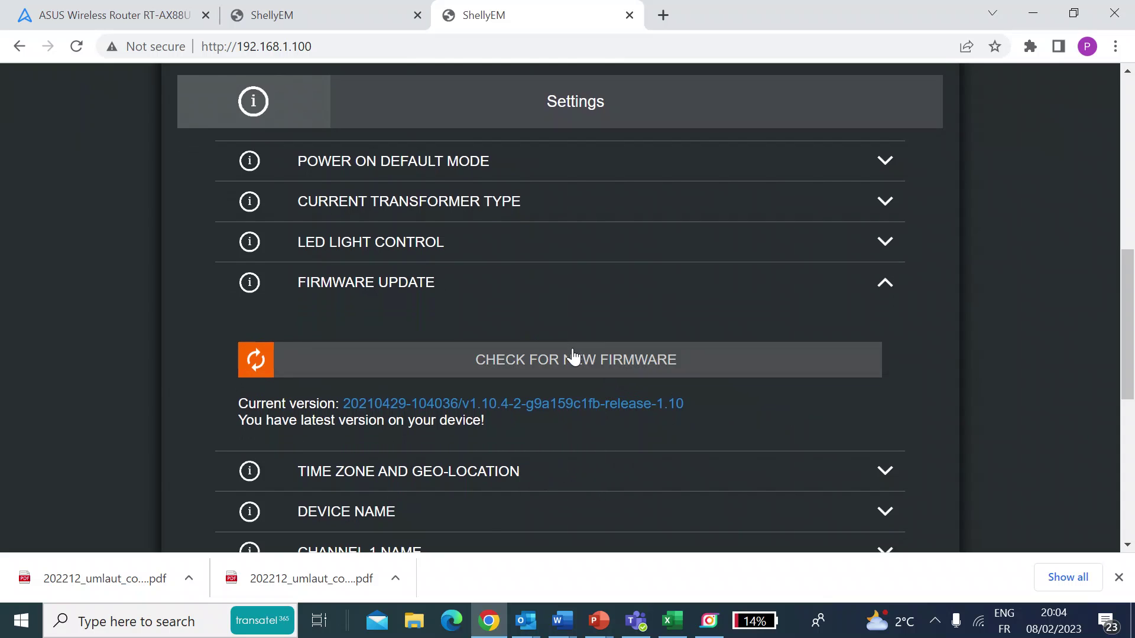
click(573, 373)
scroll(631, 509, down, 8)
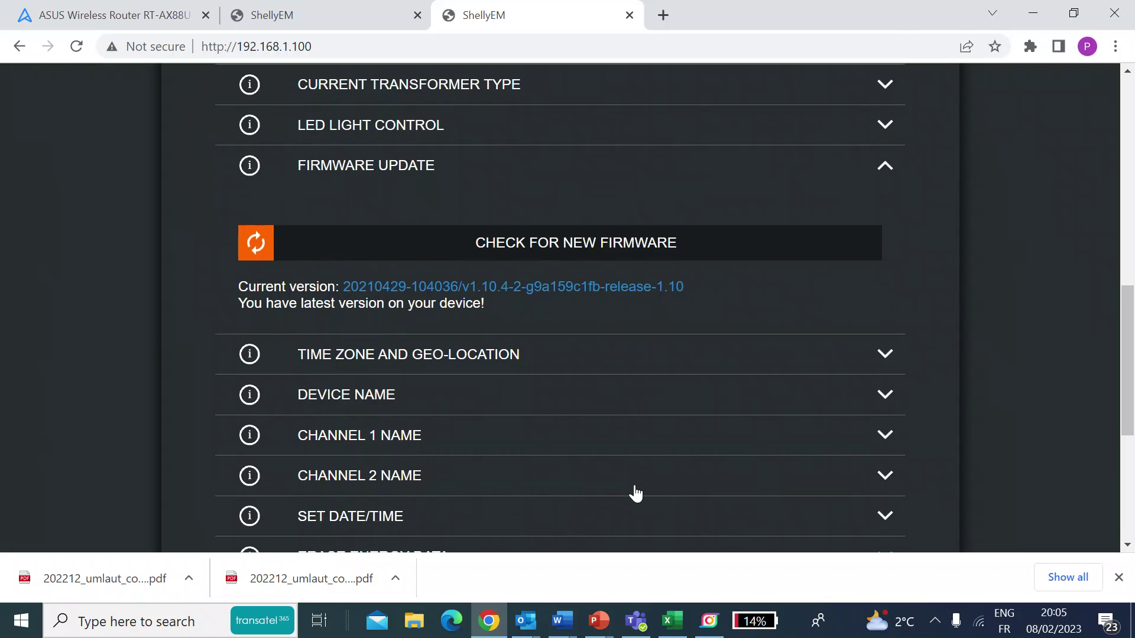
scroll(632, 490, up, 7)
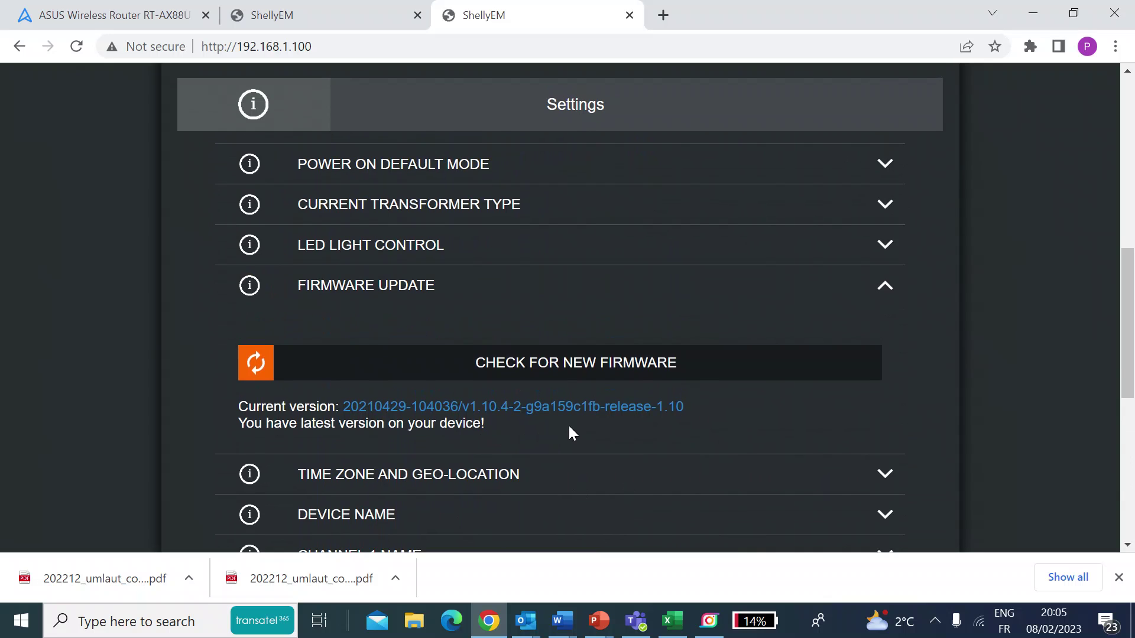
scroll(678, 416, down, 2)
scroll(680, 425, down, 4)
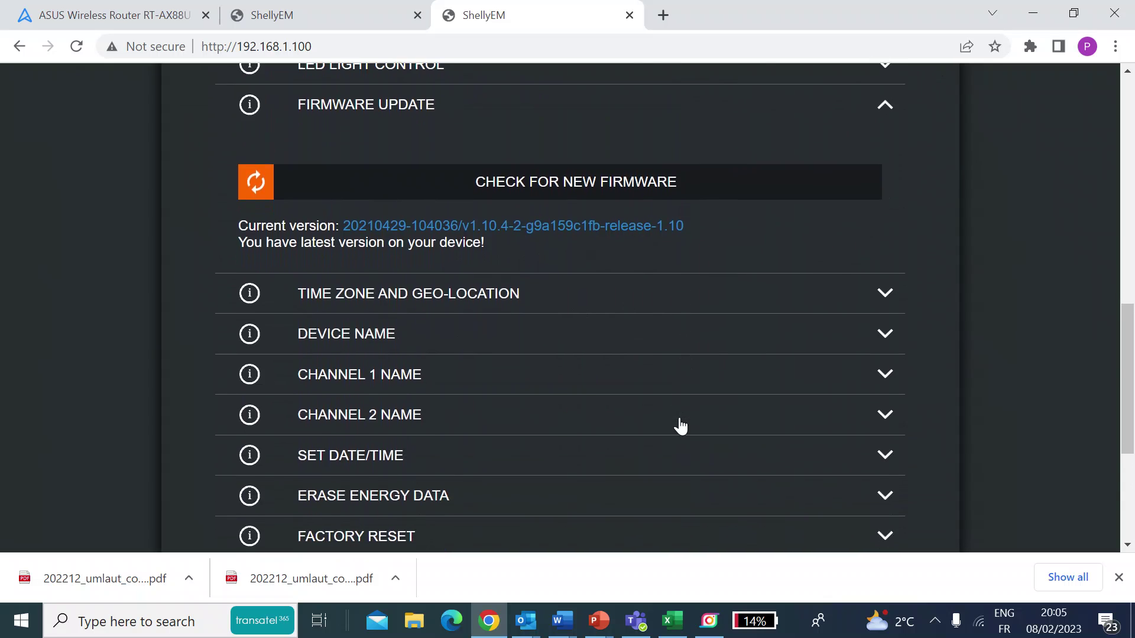
scroll(681, 425, up, 15)
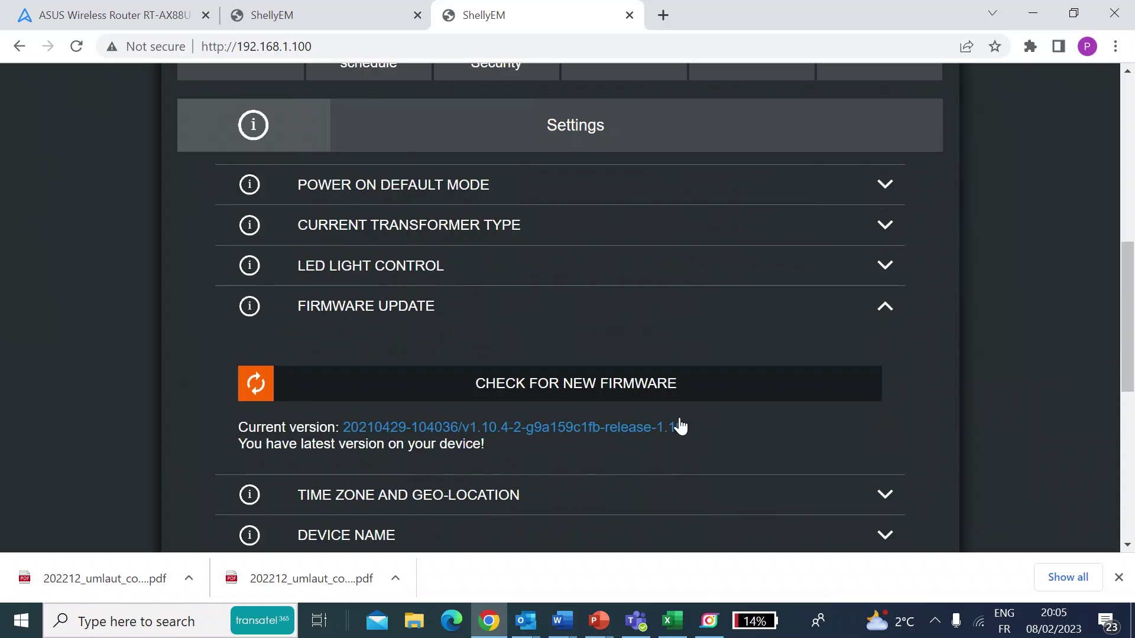
scroll(774, 276, up, 1)
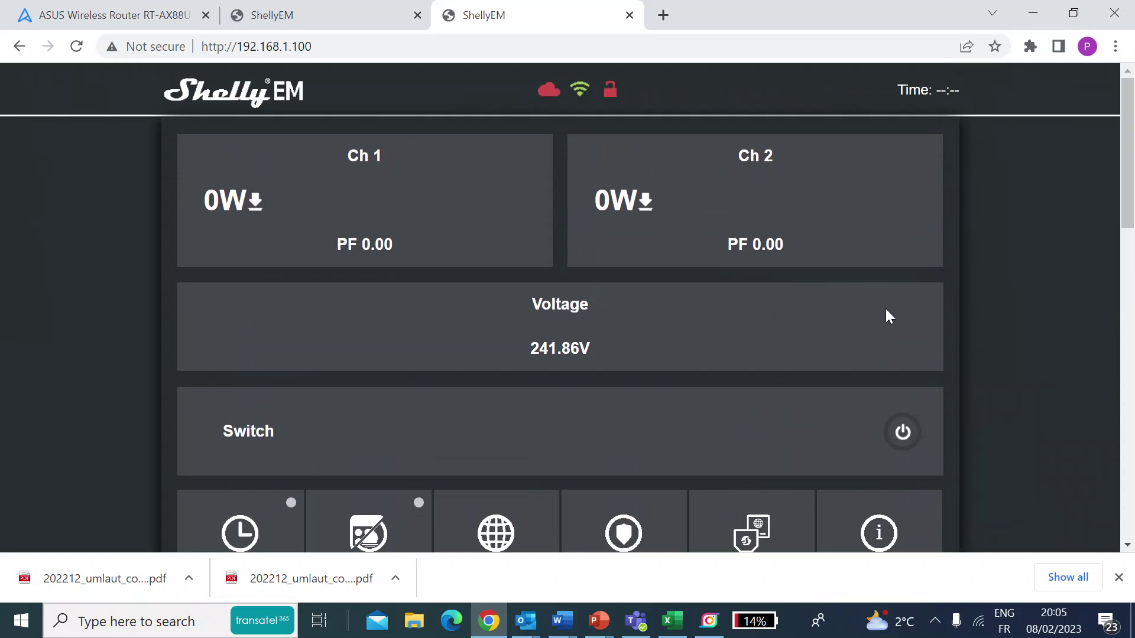
scroll(885, 310, down, 1)
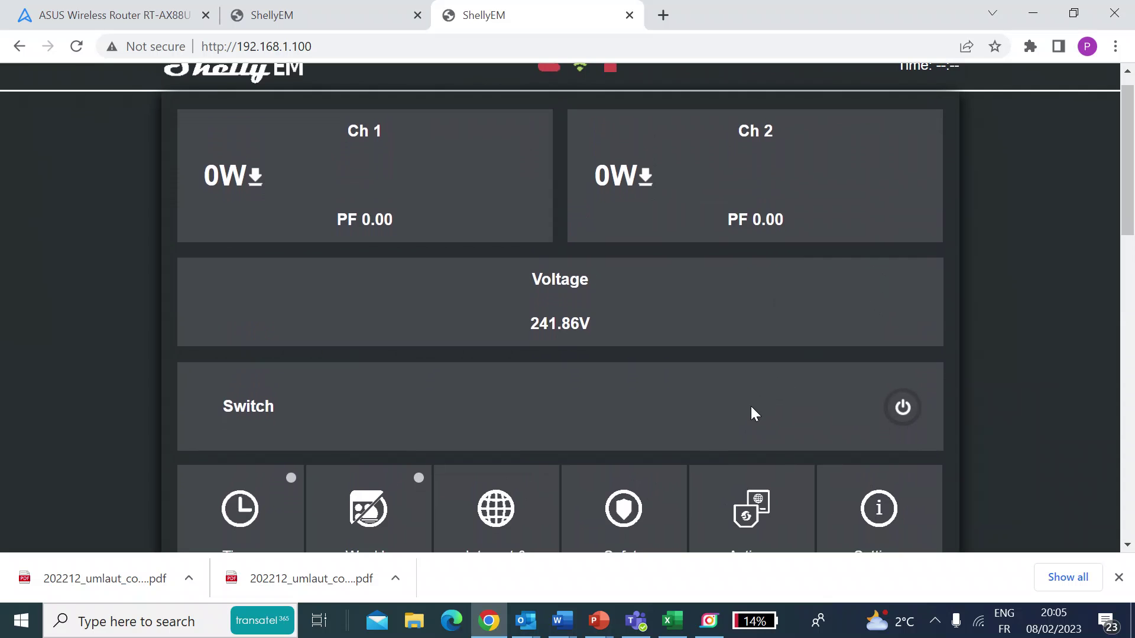
scroll(751, 407, down, 3)
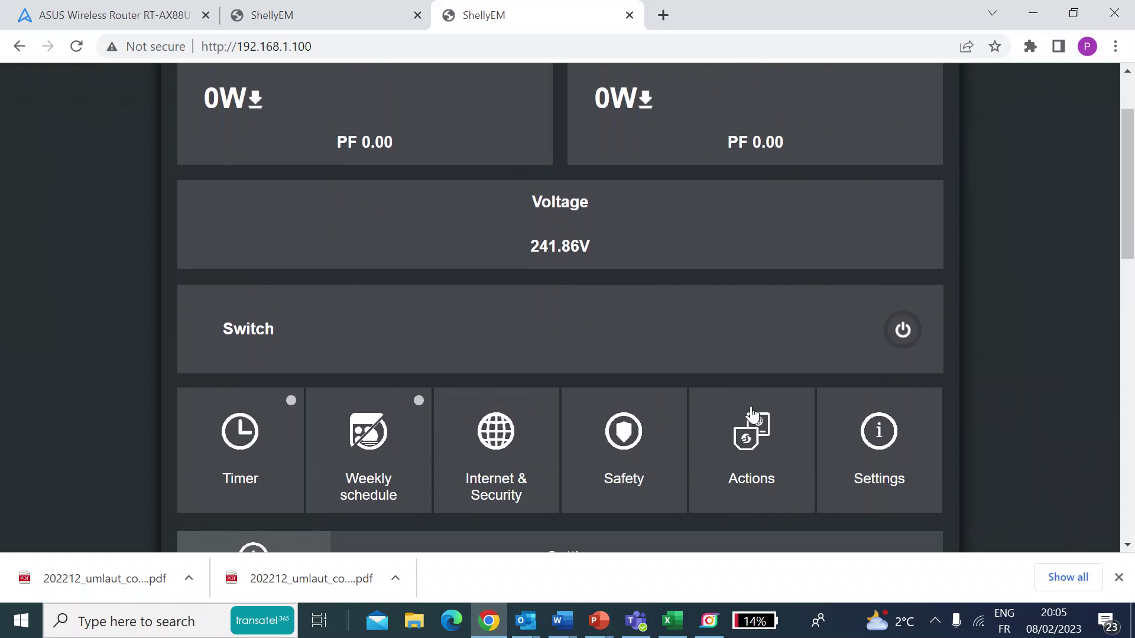
scroll(751, 414, down, 5)
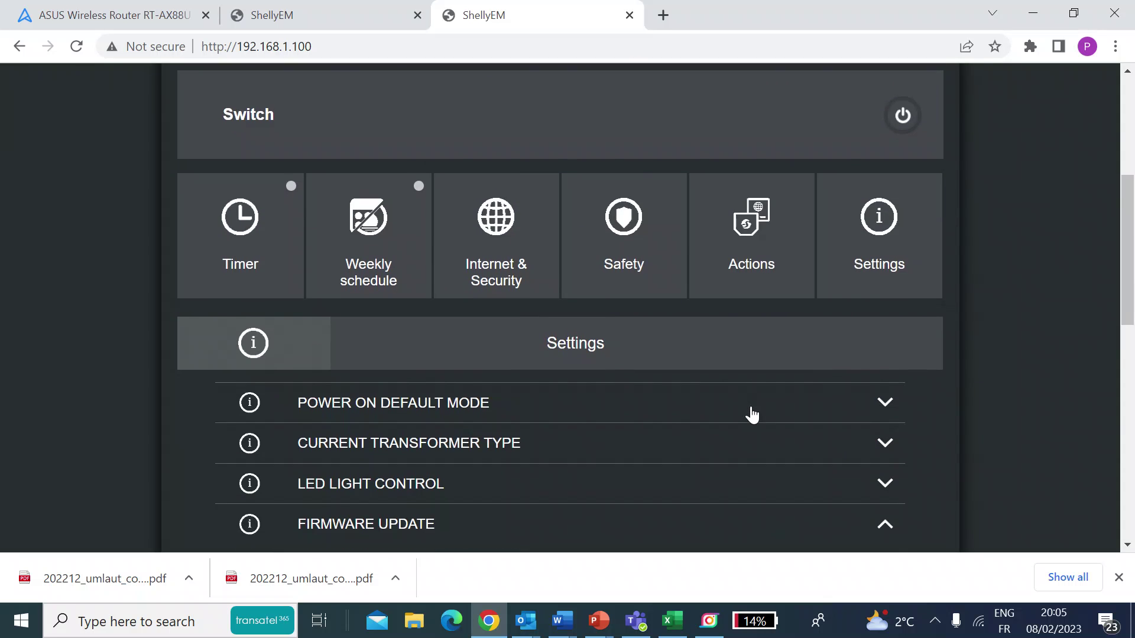
scroll(750, 413, down, 6)
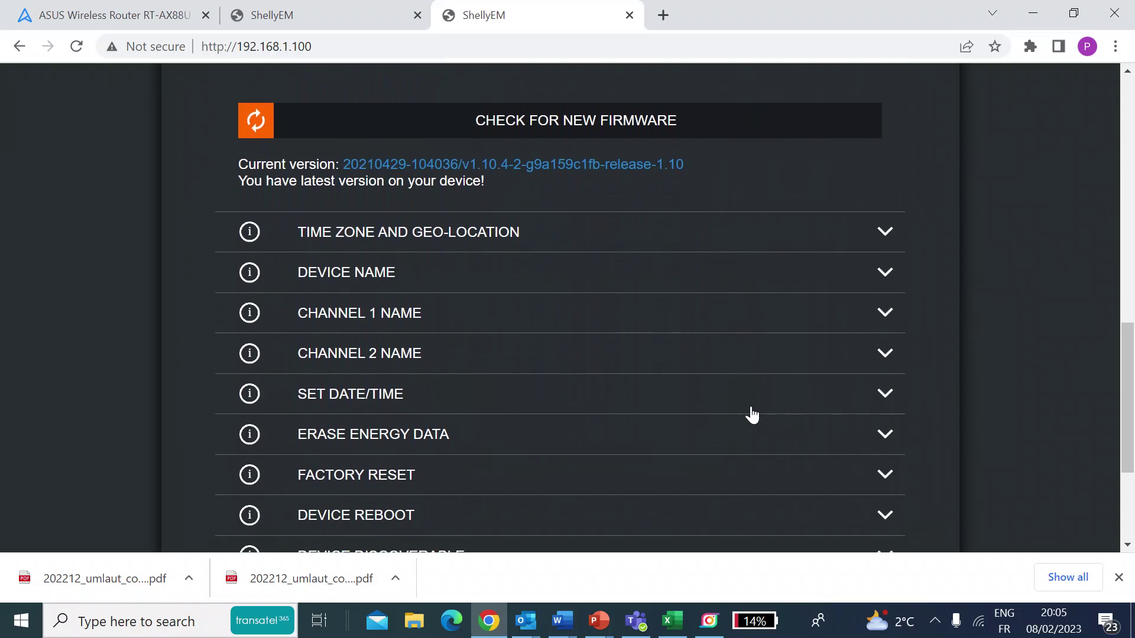
scroll(802, 516, up, 3)
scroll(949, 301, up, 10)
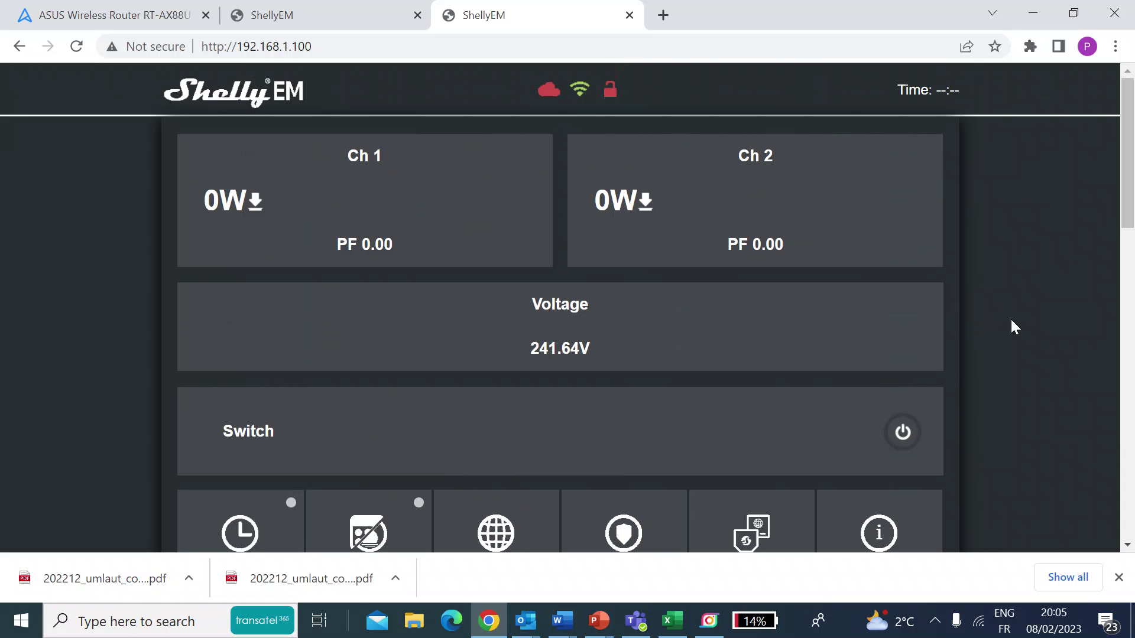
scroll(1011, 322, down, 1)
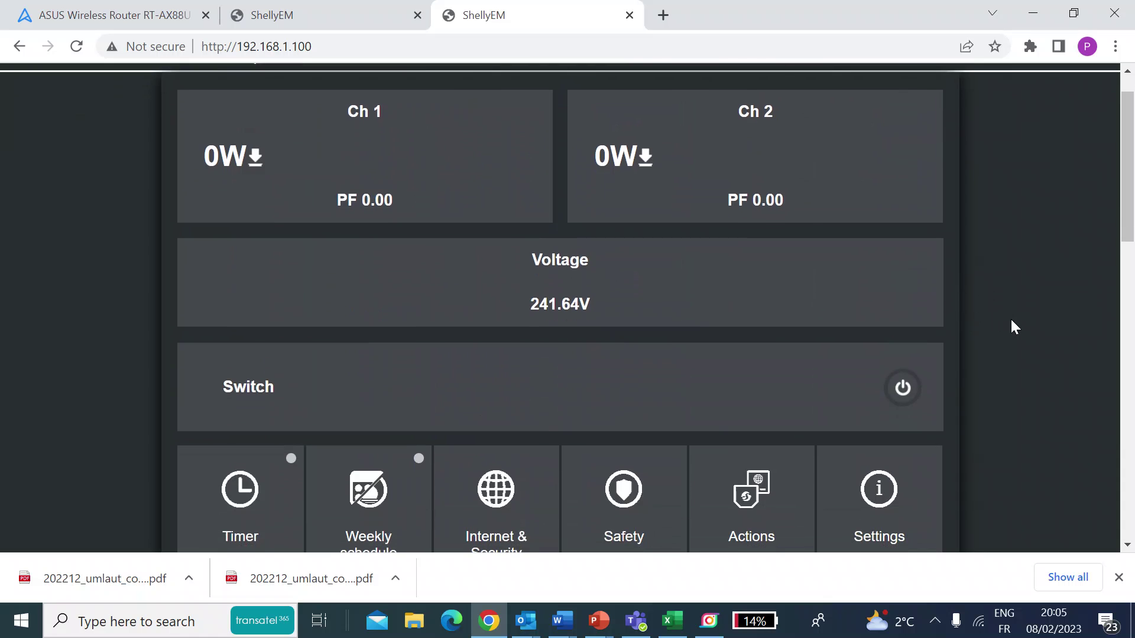
scroll(1012, 321, up, 1)
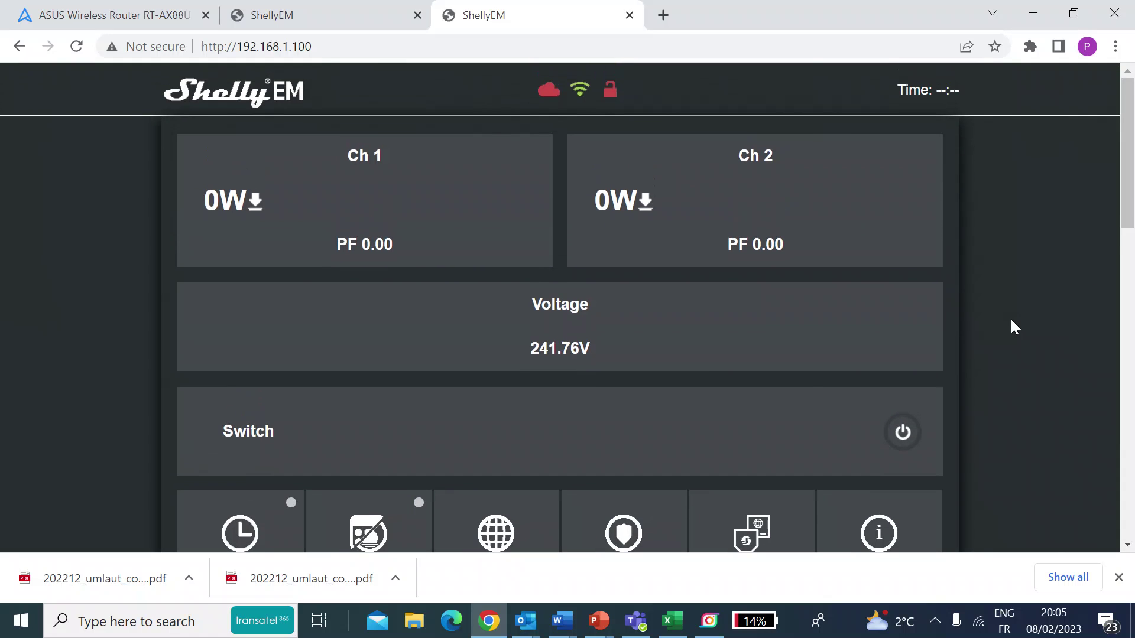